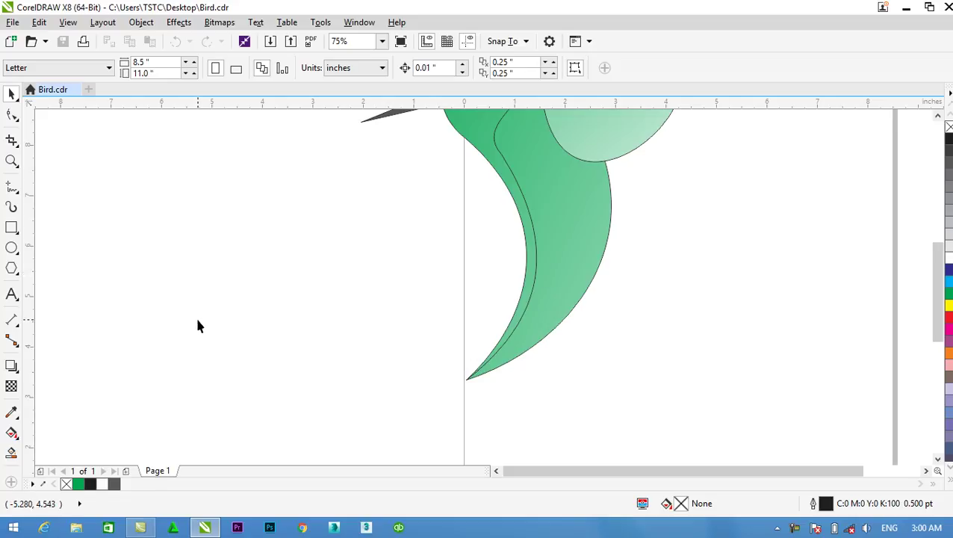
# Draw two connected 2-point lines from the tail tip, forming an open wedge about 0.46 by 0.29 inches
pyautogui.rightClick(15, 190)
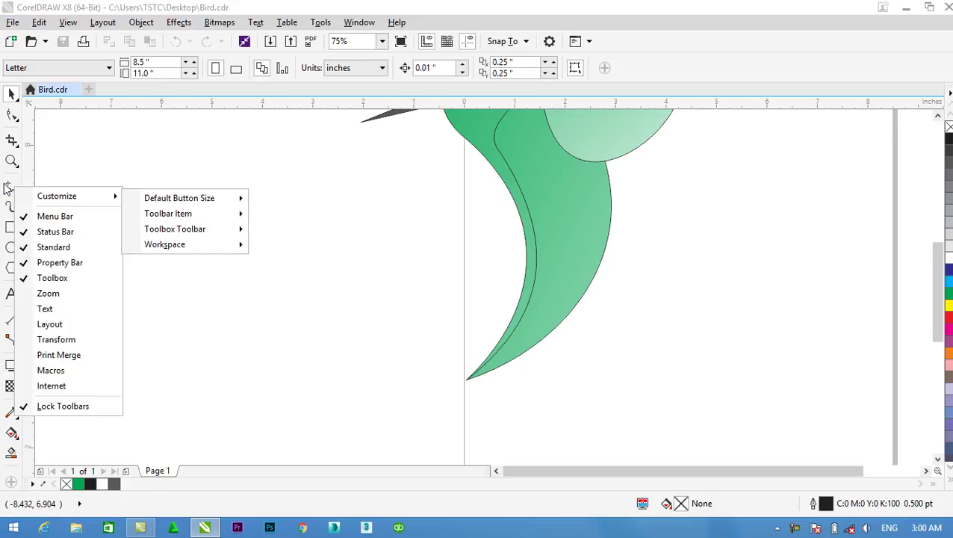
pyautogui.click(6, 187)
pyautogui.click(10, 187)
pyautogui.click(45, 202)
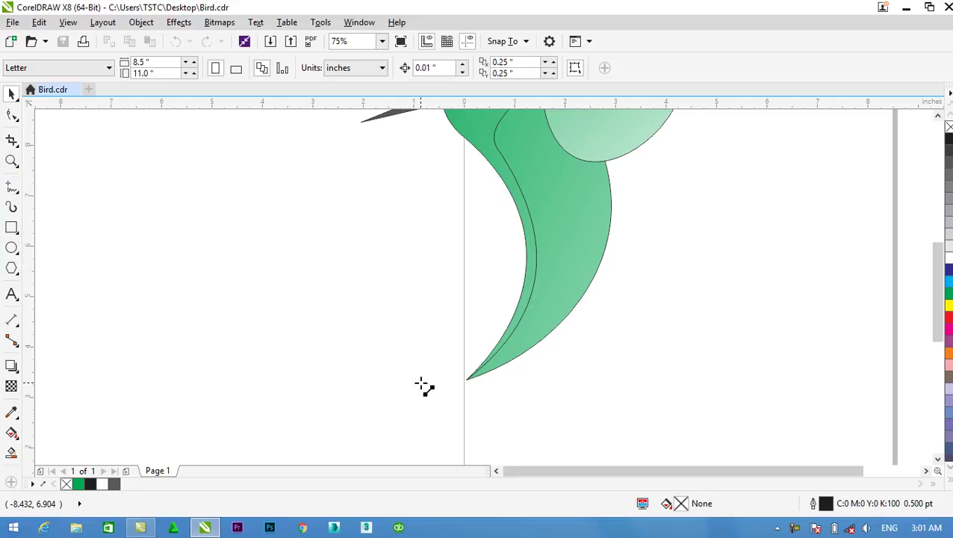
pyautogui.scroll(2, 457, 398)
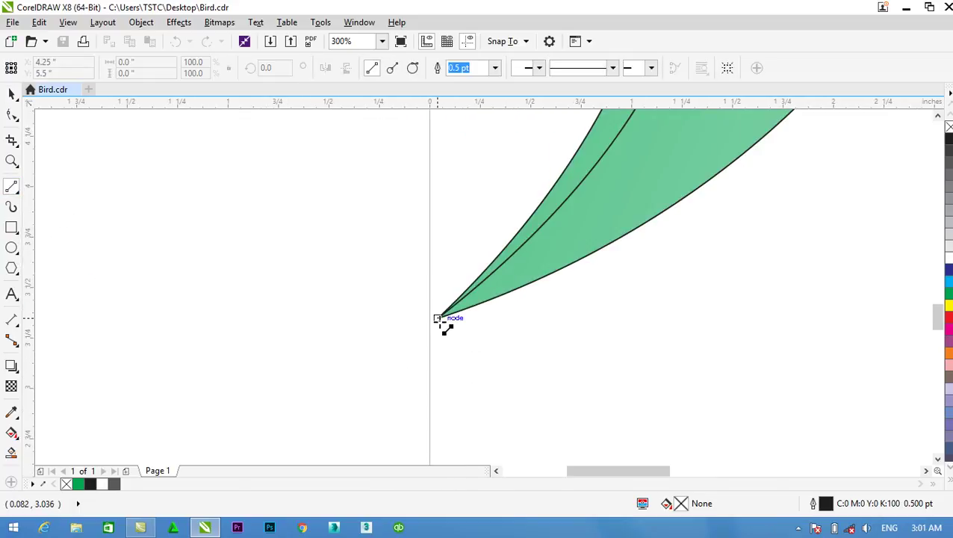
pyautogui.moveTo(437, 316); pyautogui.dragTo(446, 379)
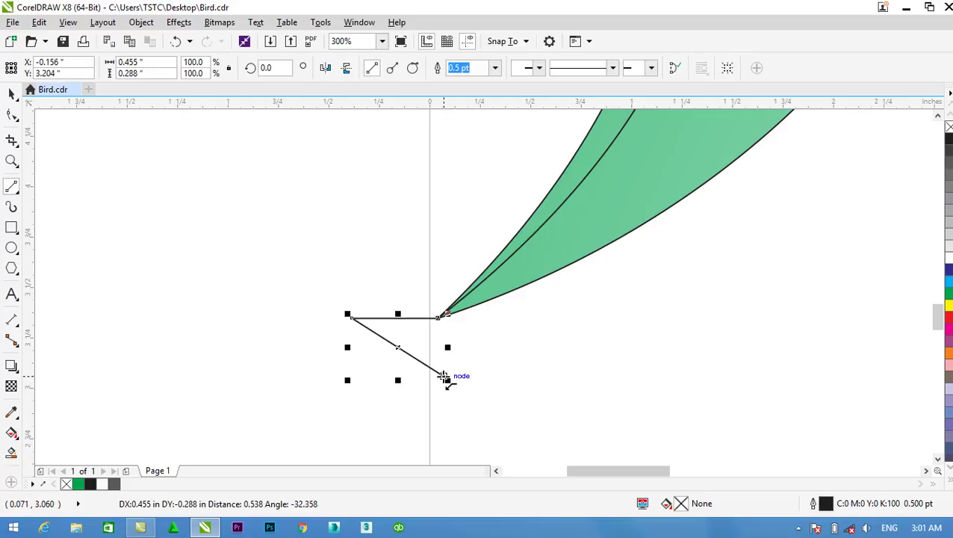
# Convert the wedge's lower line to a curve, join its end to the tail tip, and bow it downward into a rounded half-oval
pyautogui.click(12, 115)
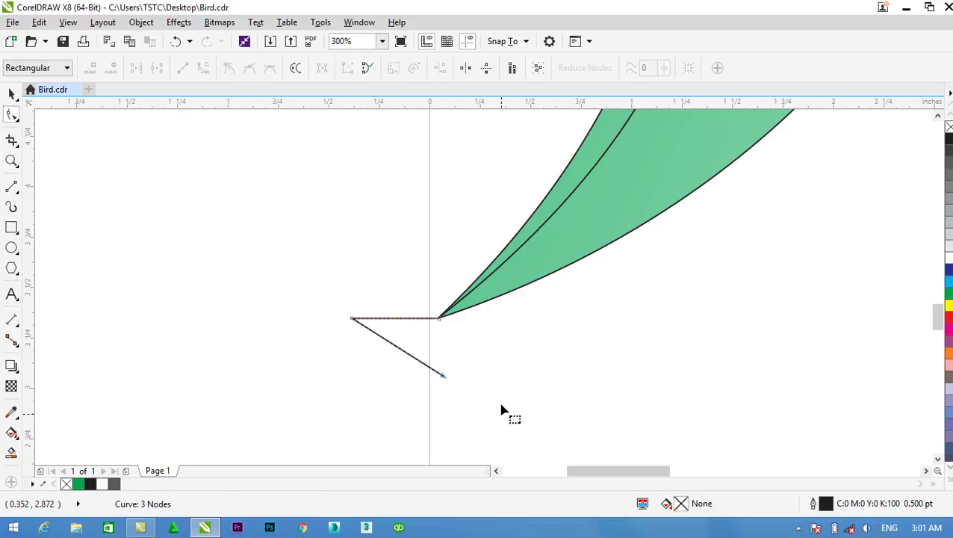
pyautogui.click(444, 377)
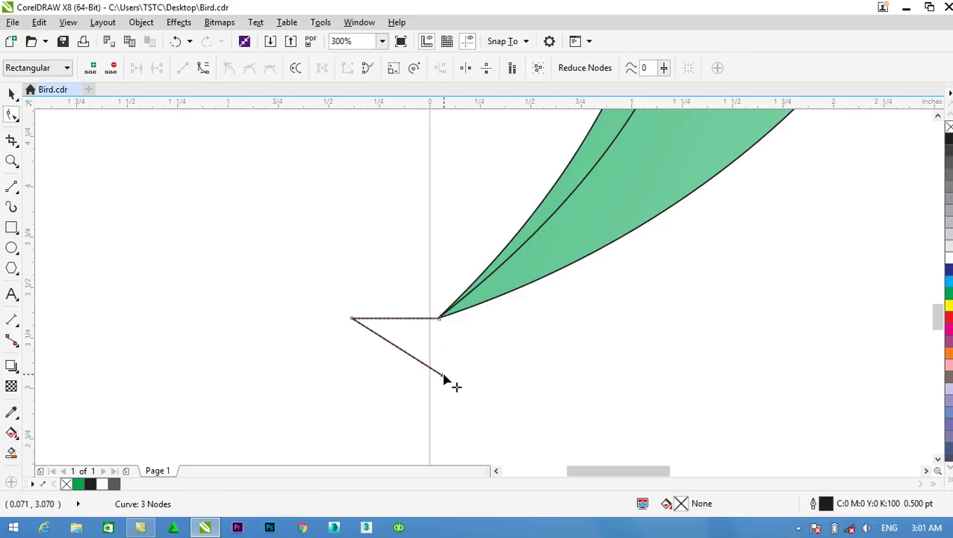
pyautogui.click(202, 69)
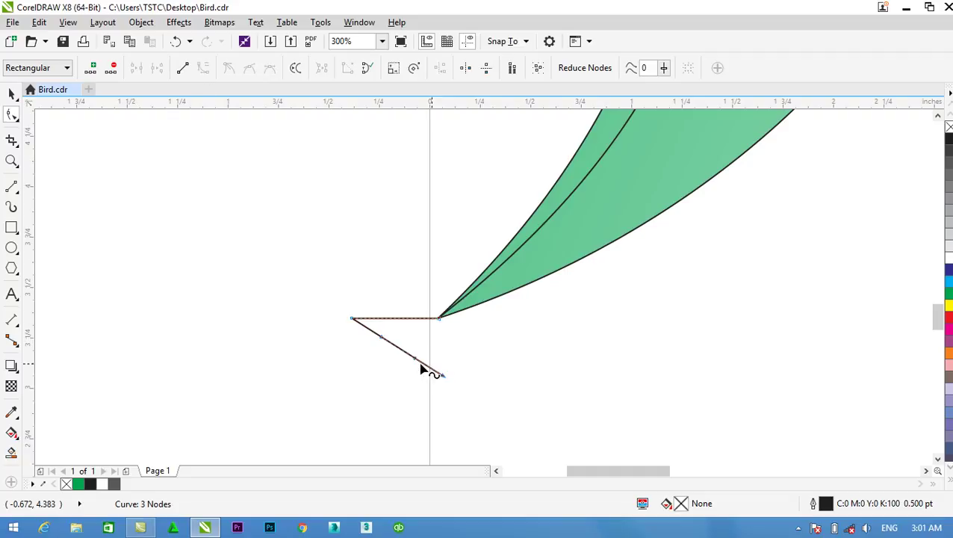
pyautogui.moveTo(397, 349); pyautogui.dragTo(379, 371)
pyautogui.moveTo(443, 378); pyautogui.dragTo(439, 318)
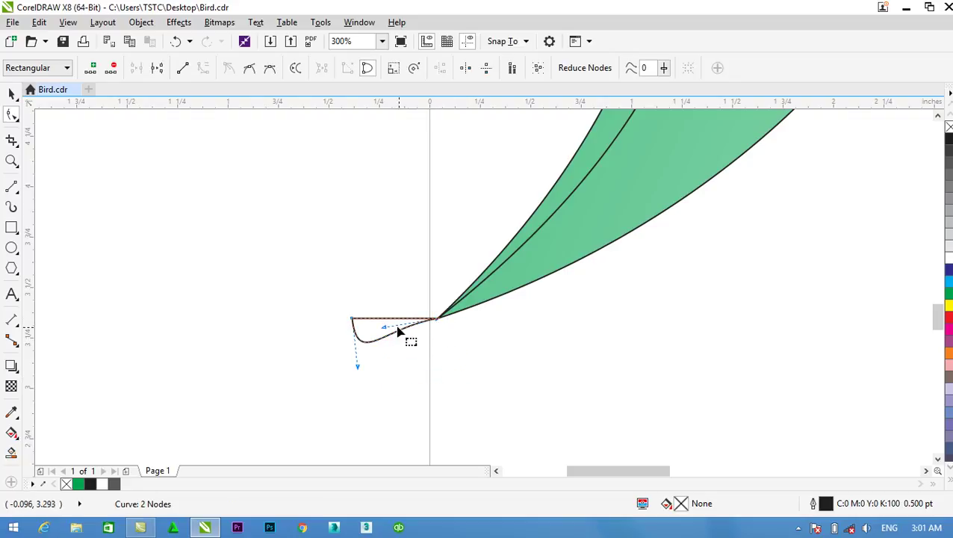
pyautogui.moveTo(383, 329); pyautogui.dragTo(430, 346)
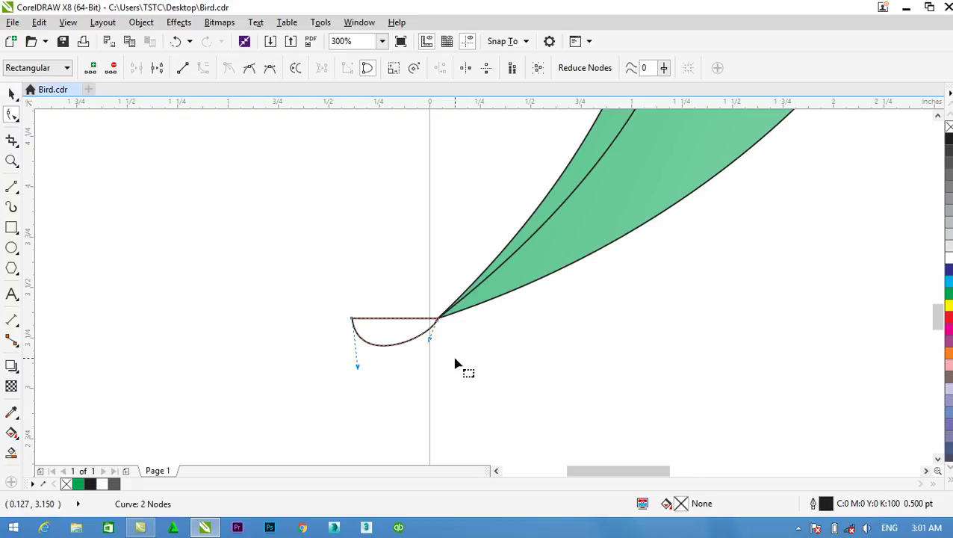
# Delete the inner contour curve that runs along the bird's body
pyautogui.scroll(-1, 467, 366)
pyautogui.scroll(-1, 635, 354)
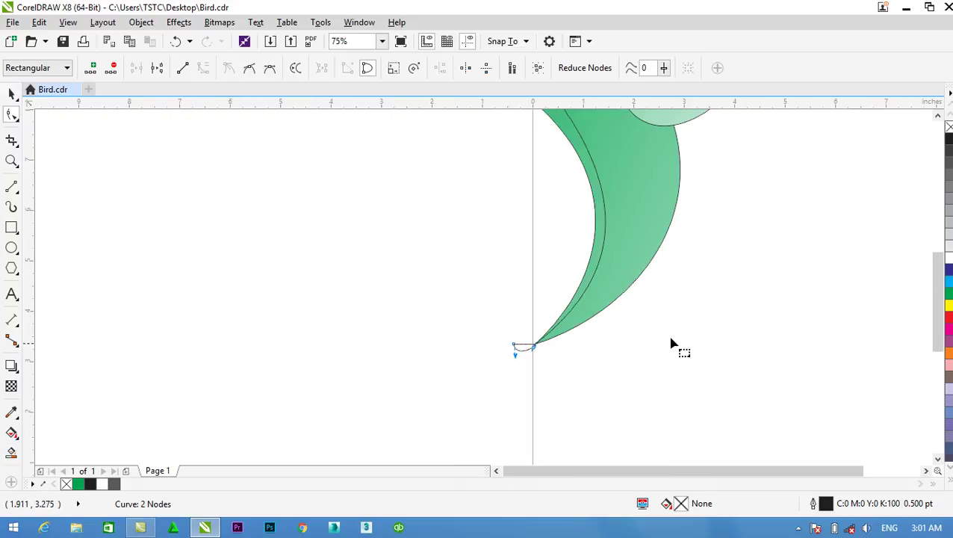
pyautogui.scroll(1, 683, 338)
pyautogui.scroll(-1, 681, 337)
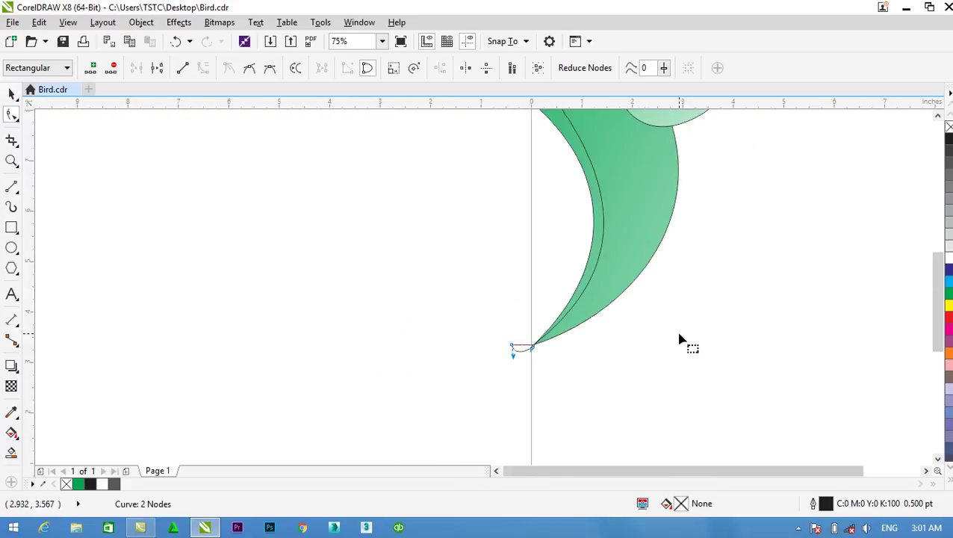
pyautogui.moveTo(940, 296); pyautogui.dragTo(941, 275)
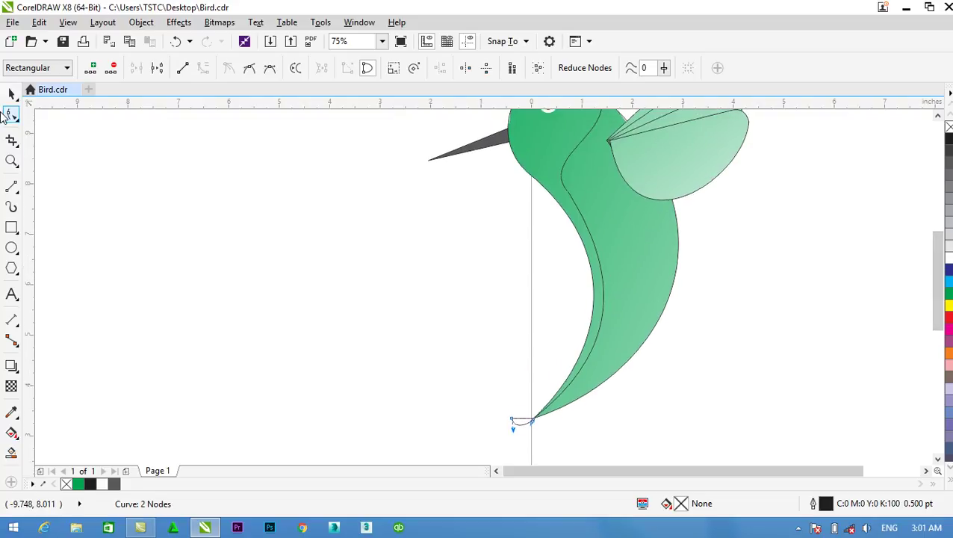
pyautogui.click(11, 94)
pyautogui.click(753, 288)
pyautogui.click(588, 235)
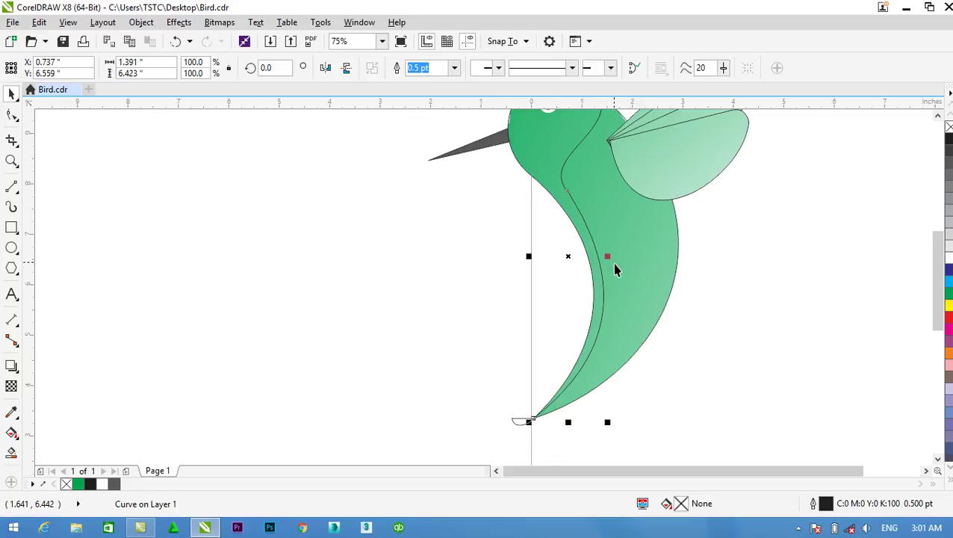
pyautogui.press('Delete')
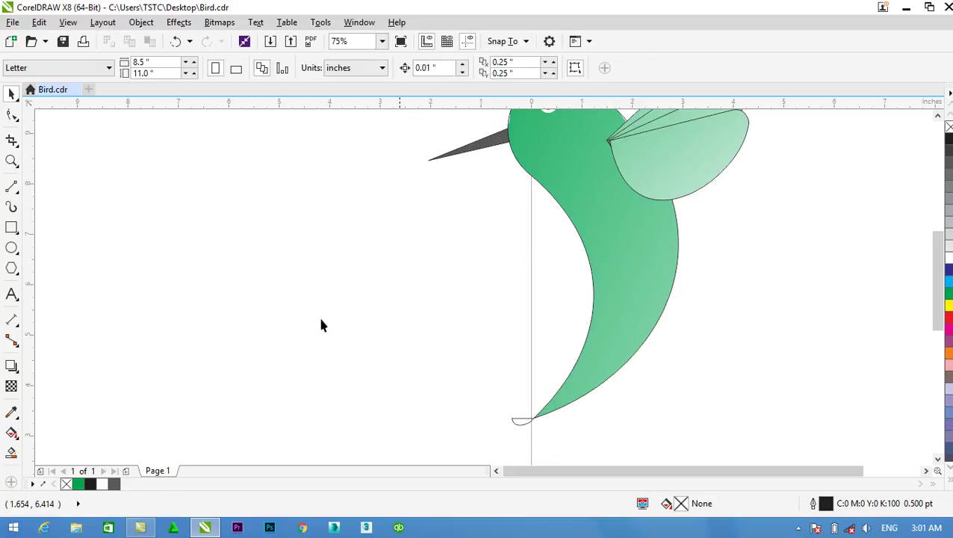
# Draw three connected 2-point lines from the tail tip to the throat, the nape and a point beside the lower back, spanning about 2.56 by 6.28 inches
pyautogui.click(11, 186)
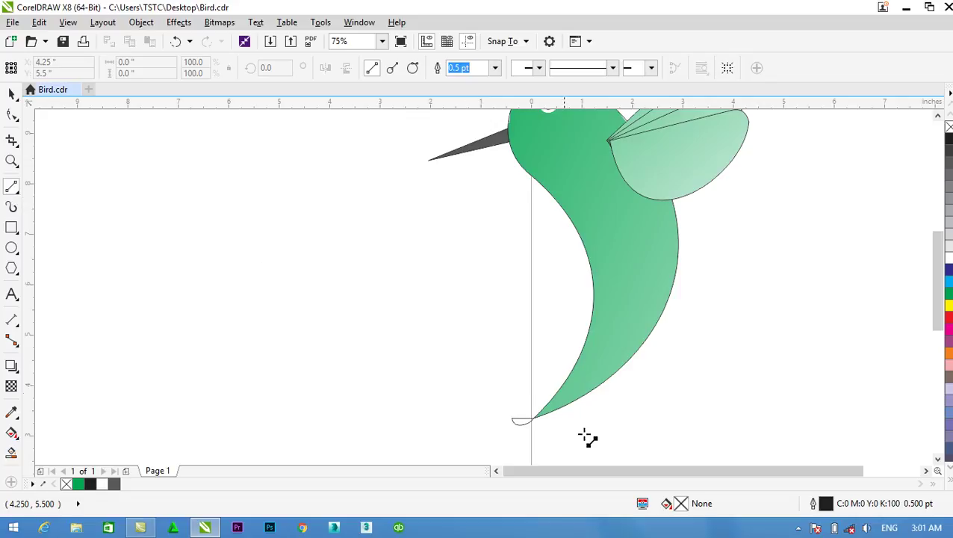
pyautogui.click(533, 419)
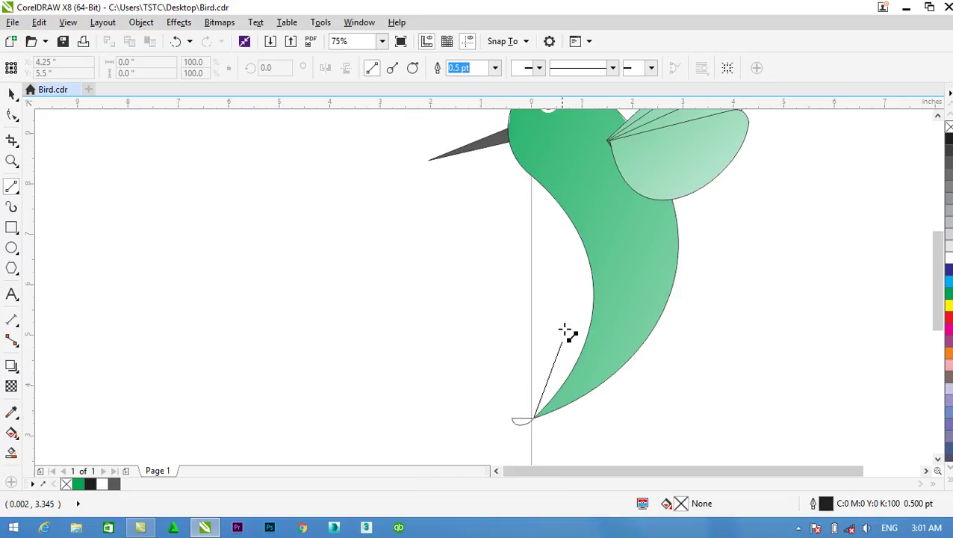
pyautogui.click(553, 185)
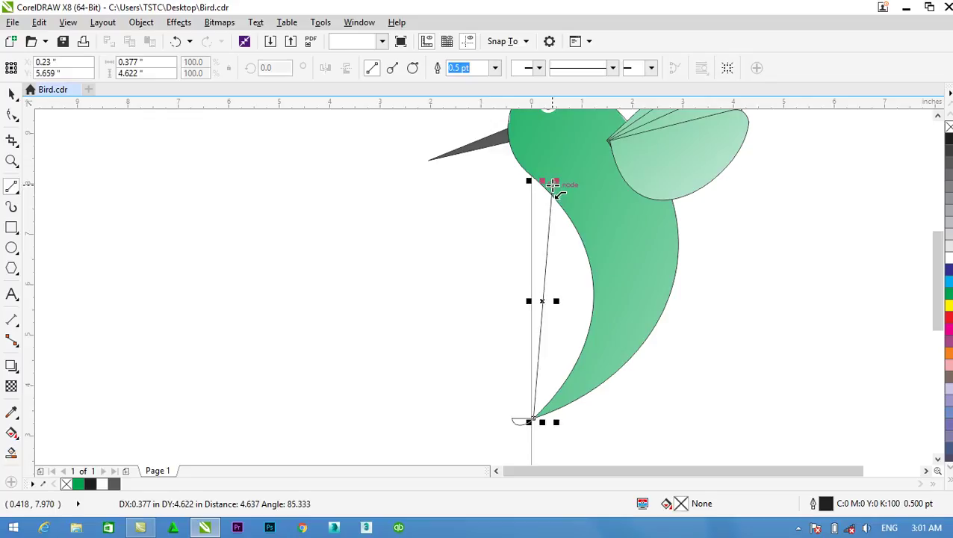
pyautogui.click(552, 185)
pyautogui.scroll(2, 592, 132)
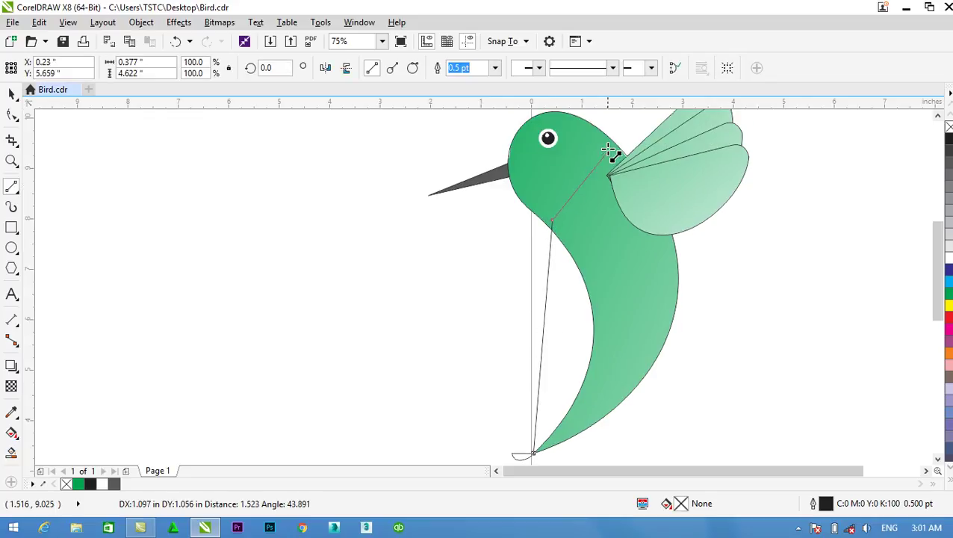
pyautogui.click(609, 139)
pyautogui.click(610, 139)
pyautogui.click(667, 297)
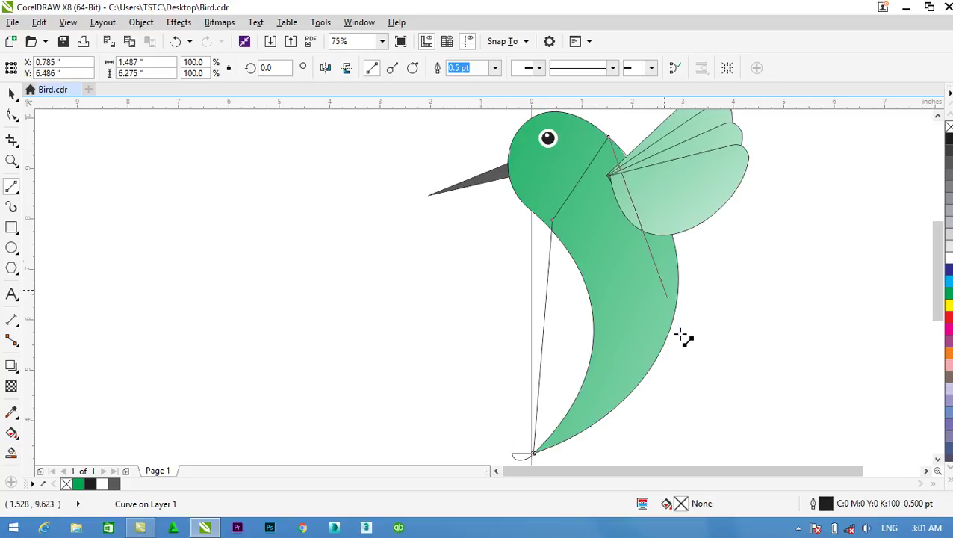
pyautogui.click(663, 432)
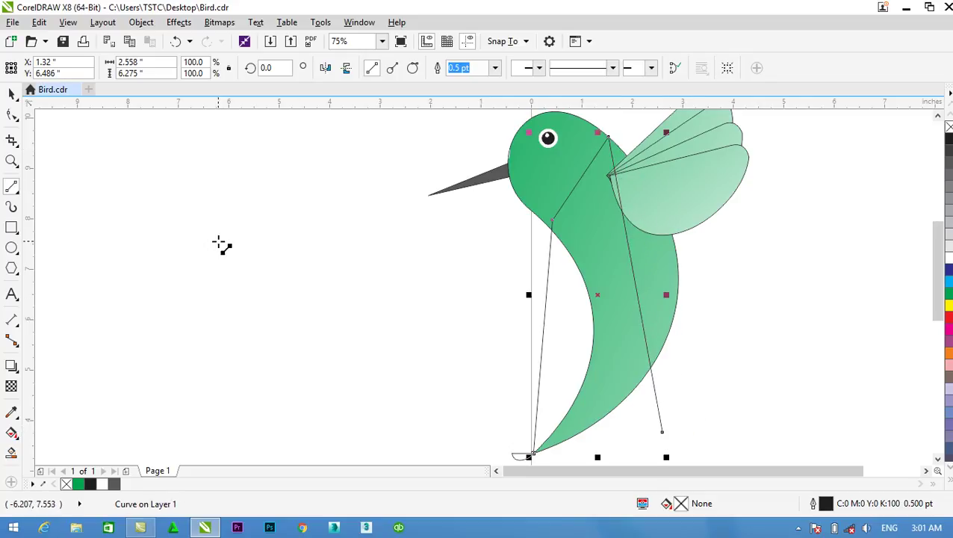
# Curve the tail-to-throat line just inside the belly edge and bend the throat-to-nape line into an S-shape
pyautogui.click(12, 115)
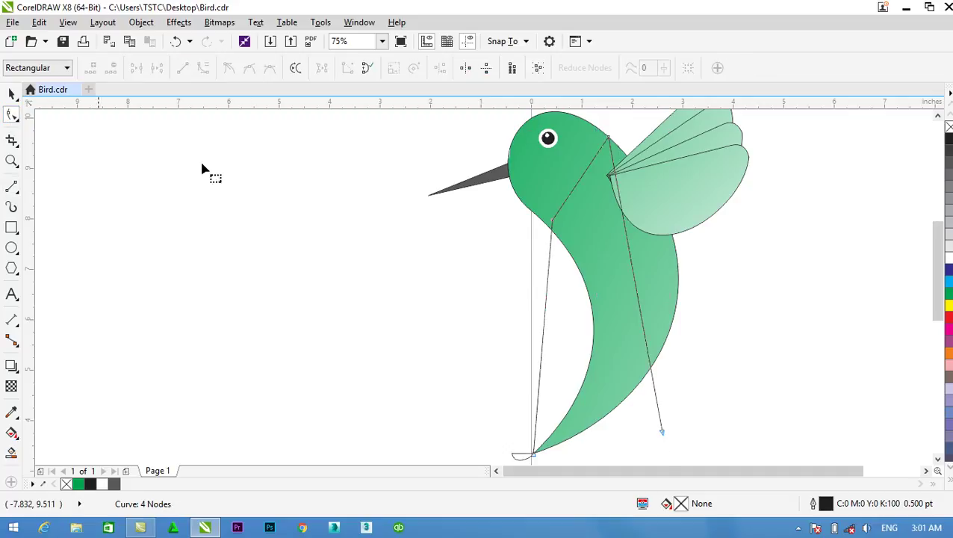
pyautogui.click(533, 455)
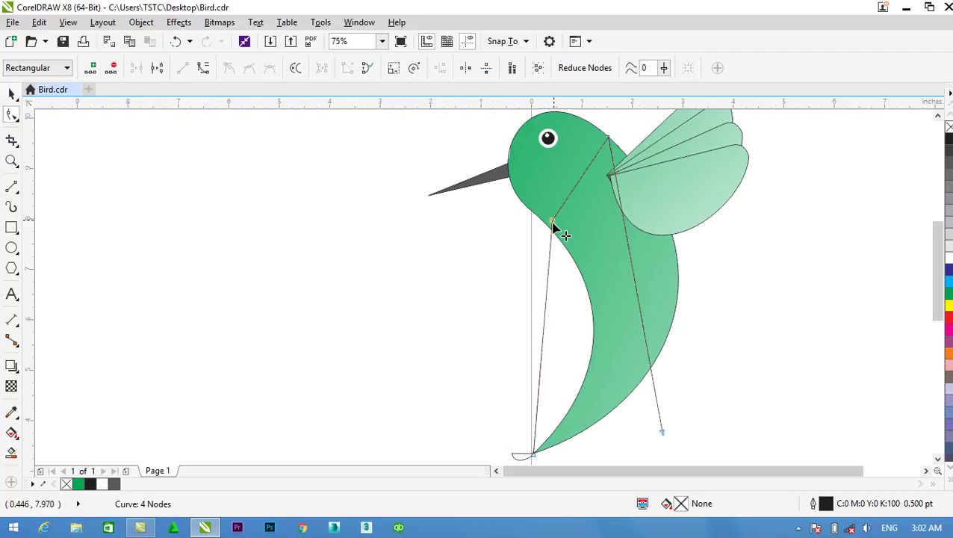
pyautogui.click(204, 71)
pyautogui.moveTo(545, 328); pyautogui.dragTo(602, 347)
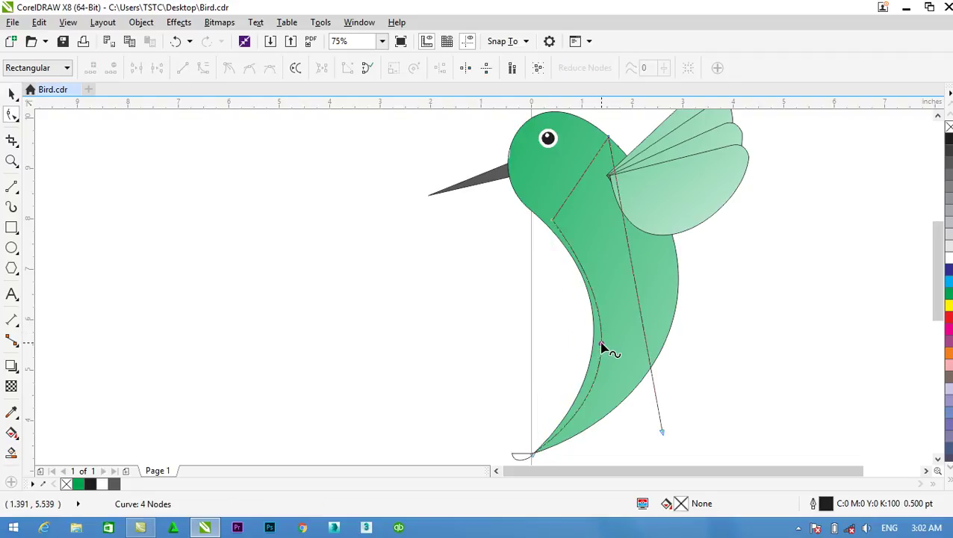
pyautogui.click(553, 220)
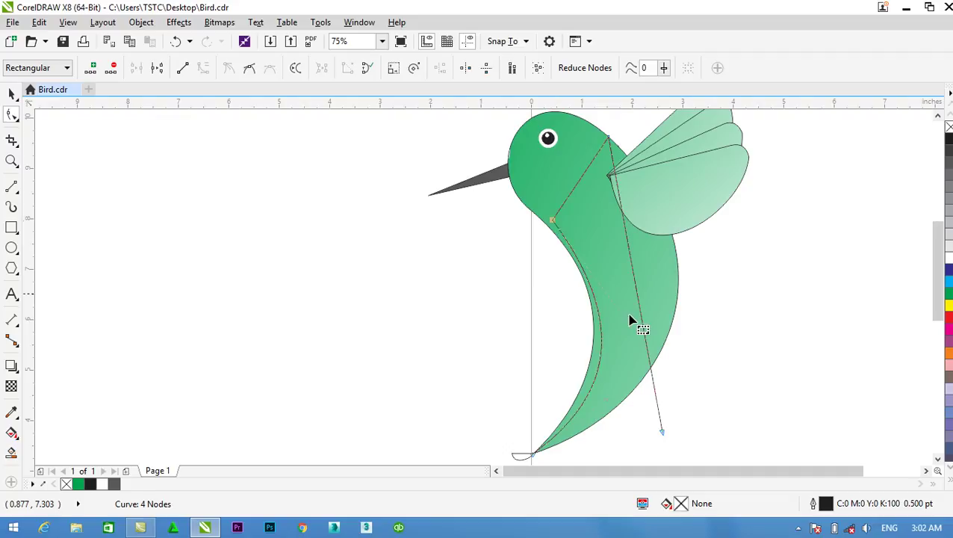
pyautogui.moveTo(632, 318); pyautogui.dragTo(628, 299)
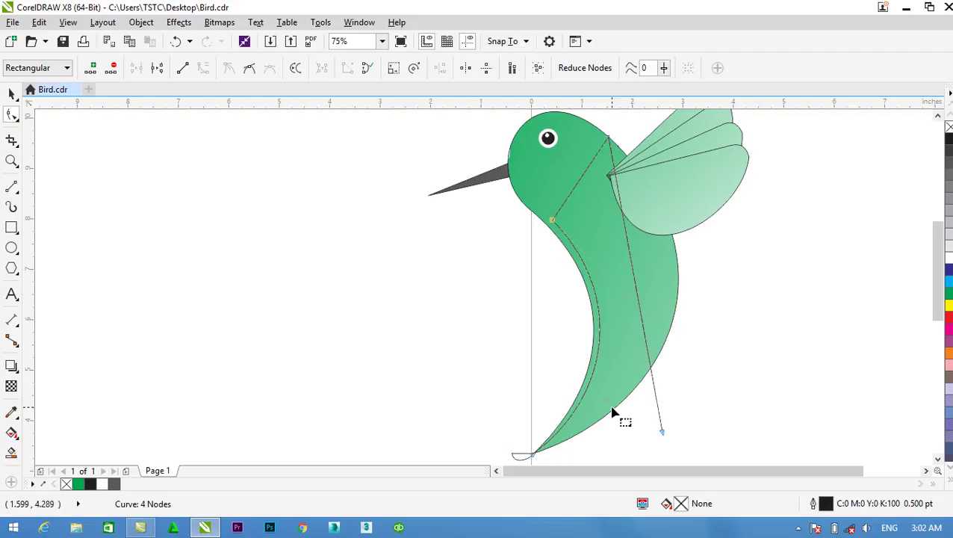
pyautogui.moveTo(609, 404); pyautogui.dragTo(605, 416)
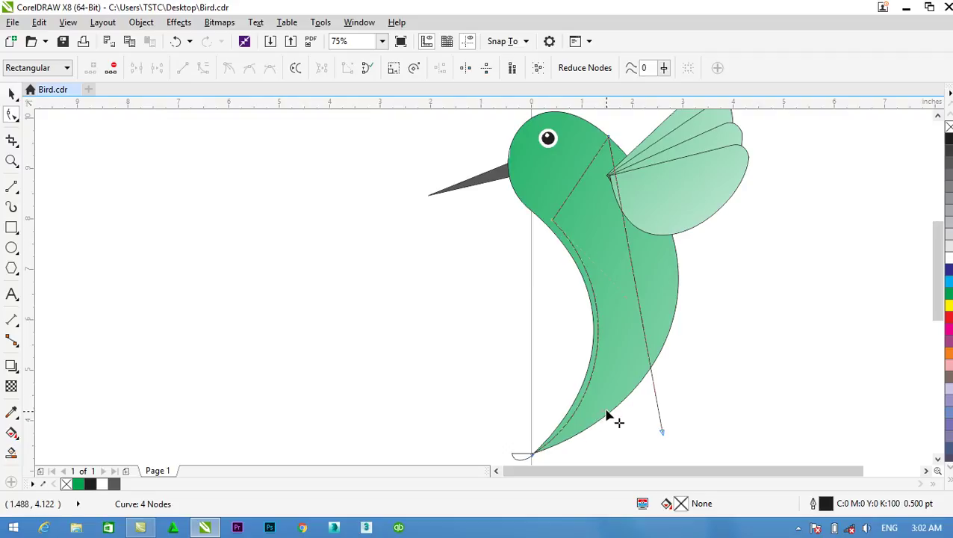
pyautogui.moveTo(605, 416); pyautogui.dragTo(608, 405)
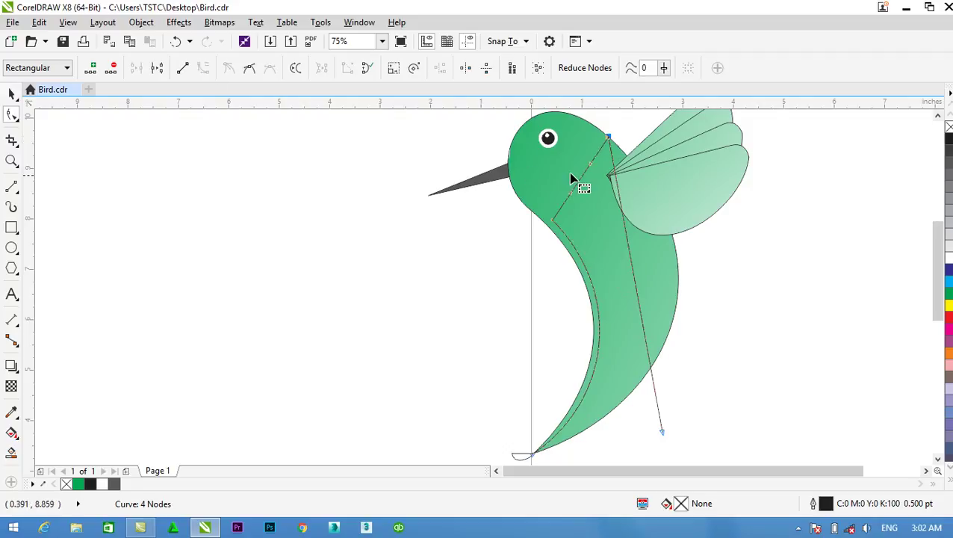
pyautogui.moveTo(589, 168); pyautogui.dragTo(540, 173)
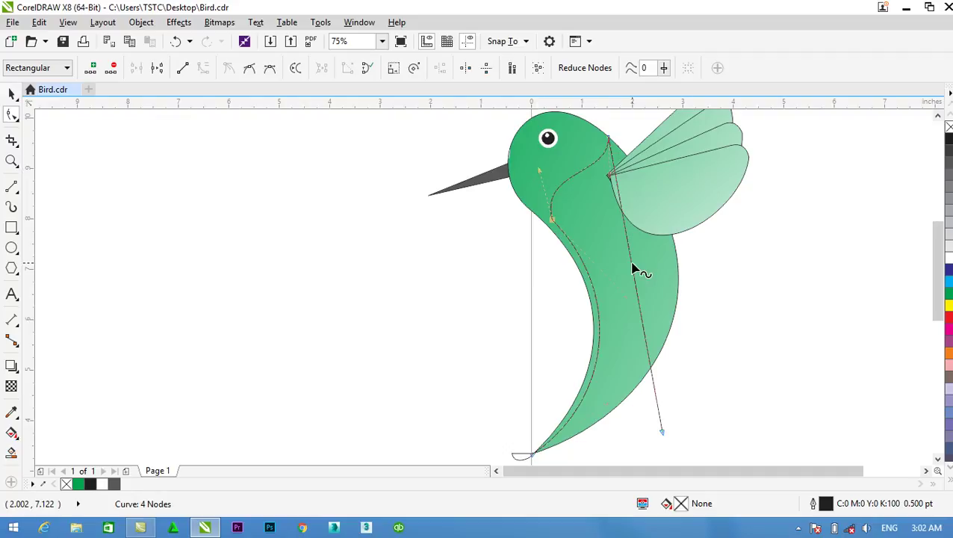
# Convert the last line to a curve, join its end to the tail tip, and bend it along the bird's back edge
pyautogui.click(664, 434)
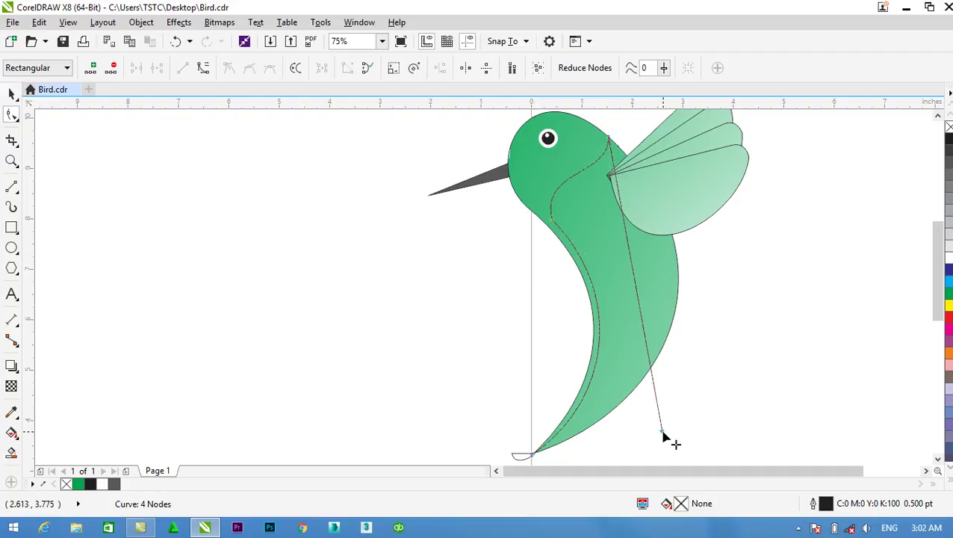
pyautogui.click(204, 68)
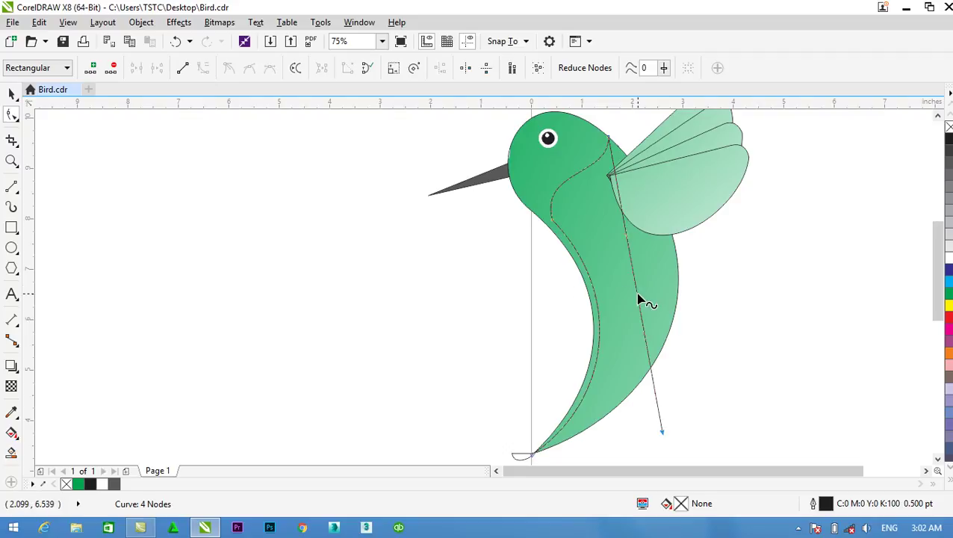
pyautogui.moveTo(639, 299); pyautogui.dragTo(678, 271)
pyautogui.moveTo(665, 435); pyautogui.dragTo(536, 457)
pyautogui.moveTo(572, 321); pyautogui.dragTo(725, 375)
pyautogui.moveTo(677, 202); pyautogui.dragTo(692, 204)
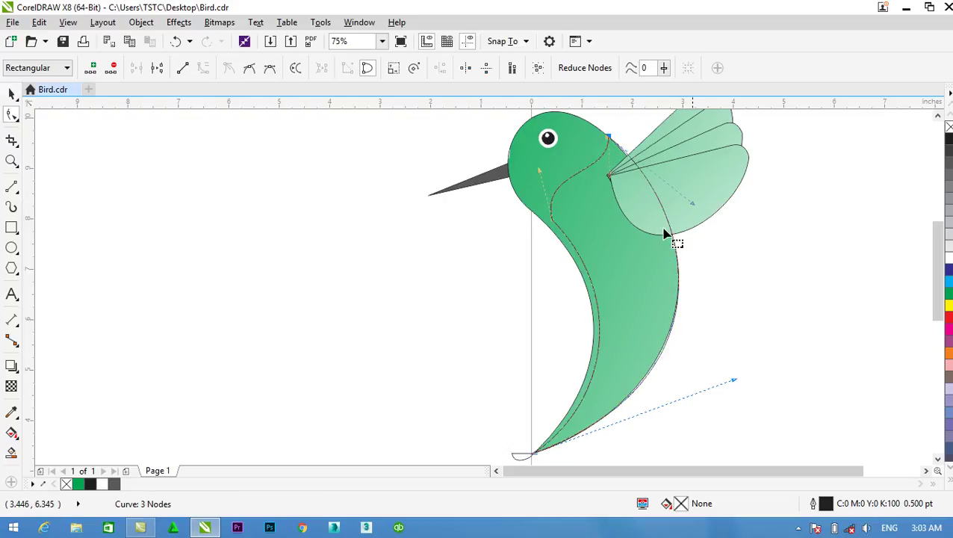
# Pull in the tail-end handle of the inner shape's back curve so it hugs the body's lower back edge
pyautogui.scroll(1, 677, 411)
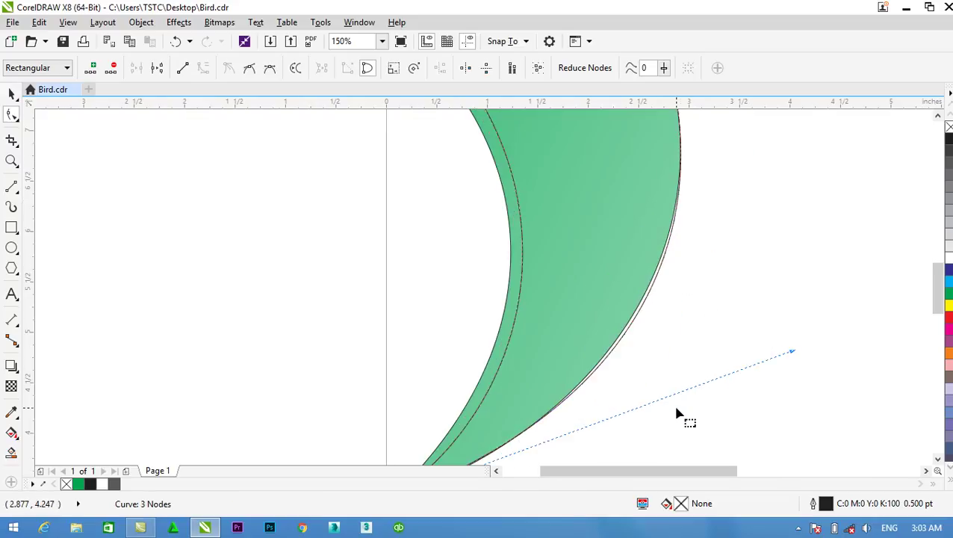
pyautogui.scroll(1, 681, 415)
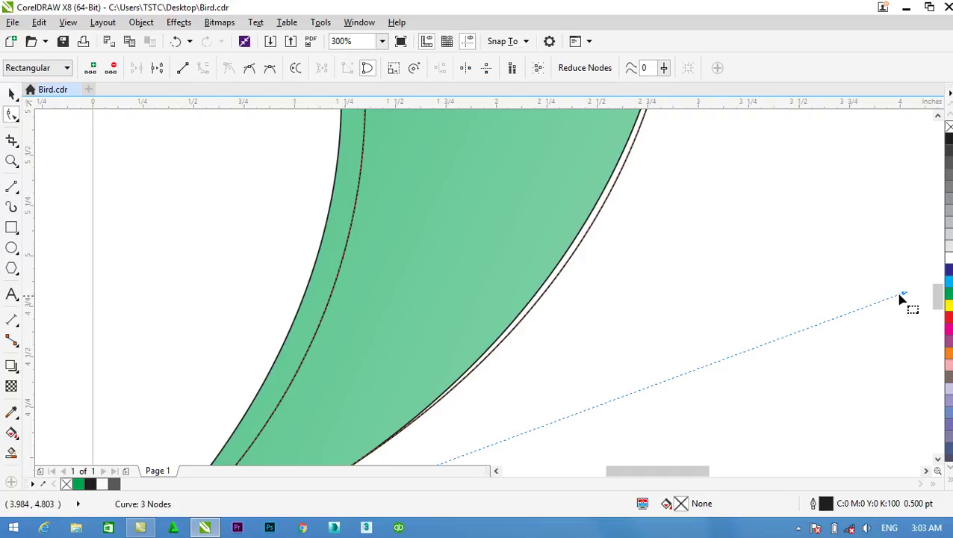
pyautogui.moveTo(905, 295); pyautogui.dragTo(887, 299)
pyautogui.scroll(-2, 822, 265)
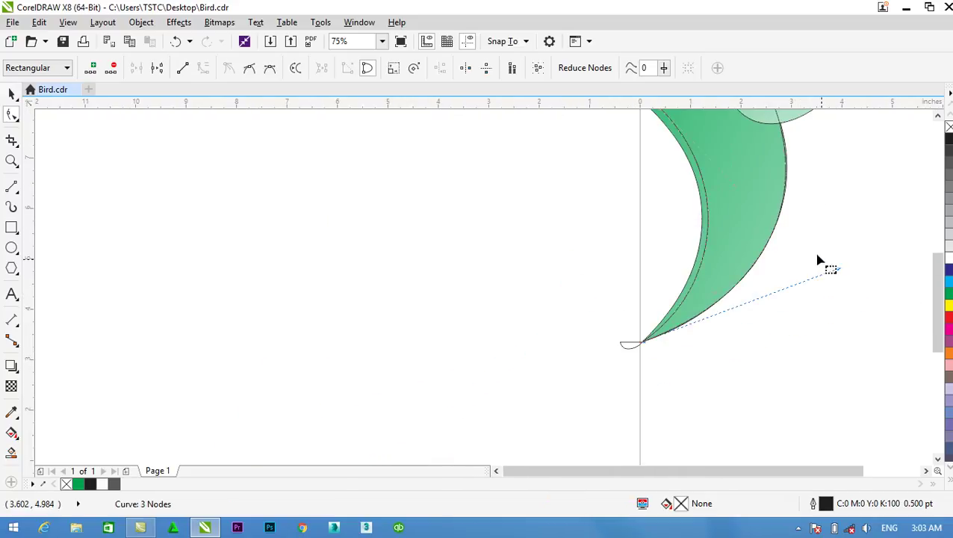
pyautogui.scroll(1, 810, 134)
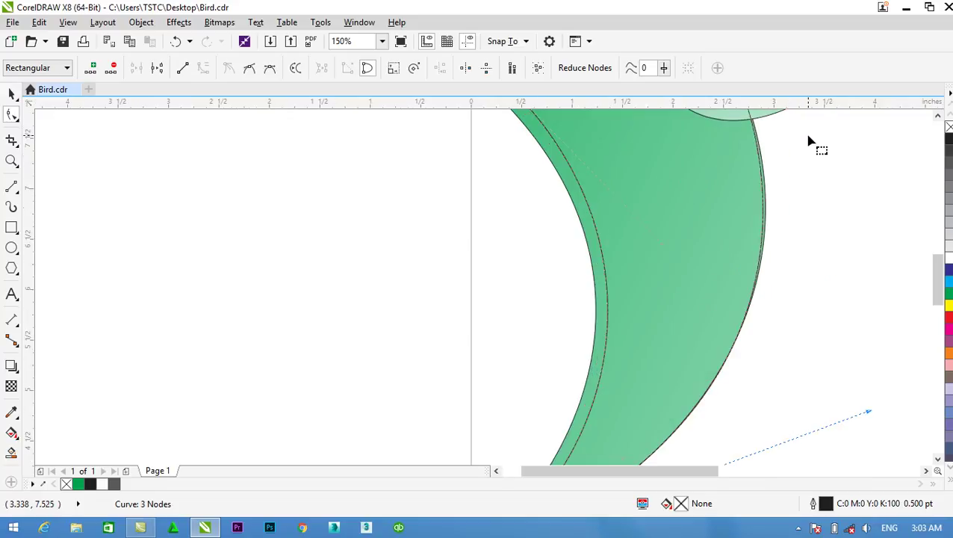
pyautogui.scroll(1, 772, 243)
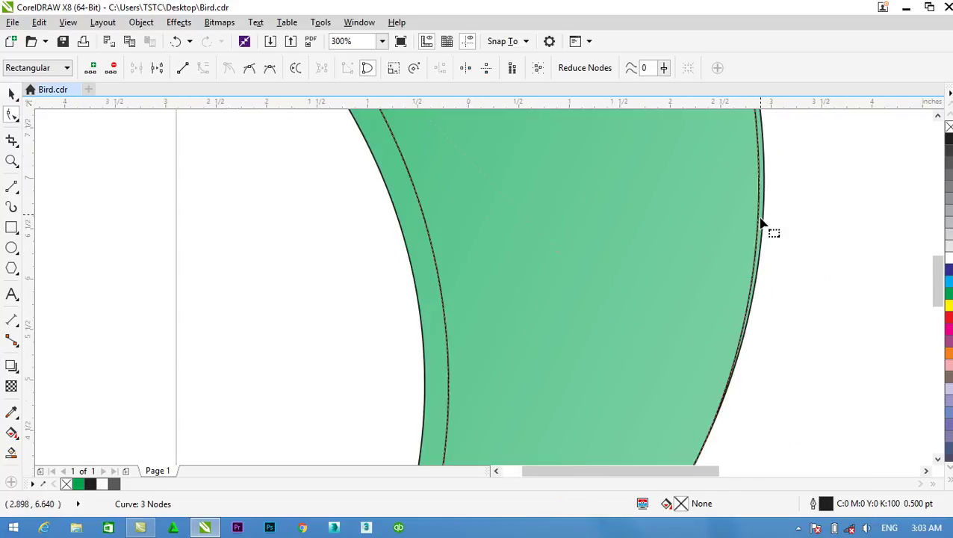
pyautogui.scroll(-2, 762, 221)
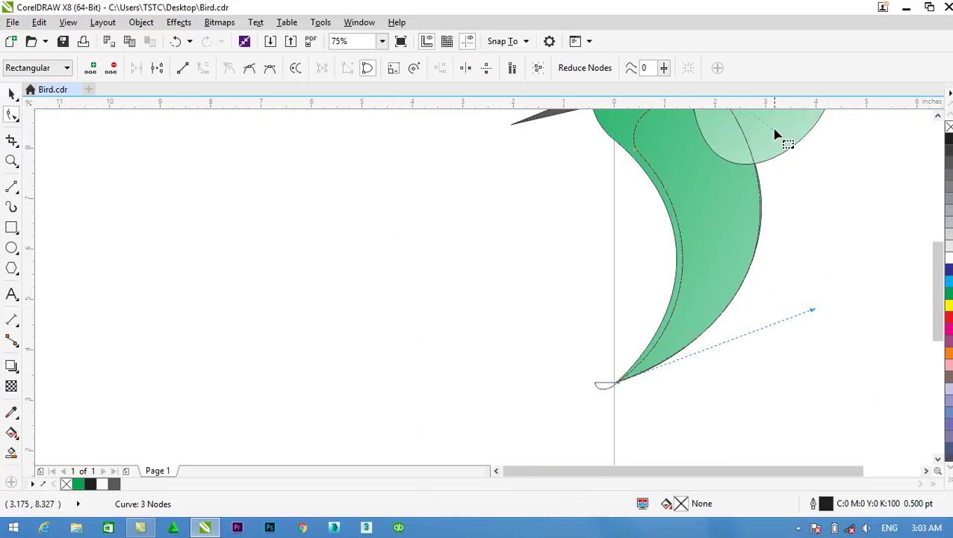
# Fine-tune the nape-side and tail-side handles of the inner shape's back curve to follow the body outline below the wing
pyautogui.click(732, 316)
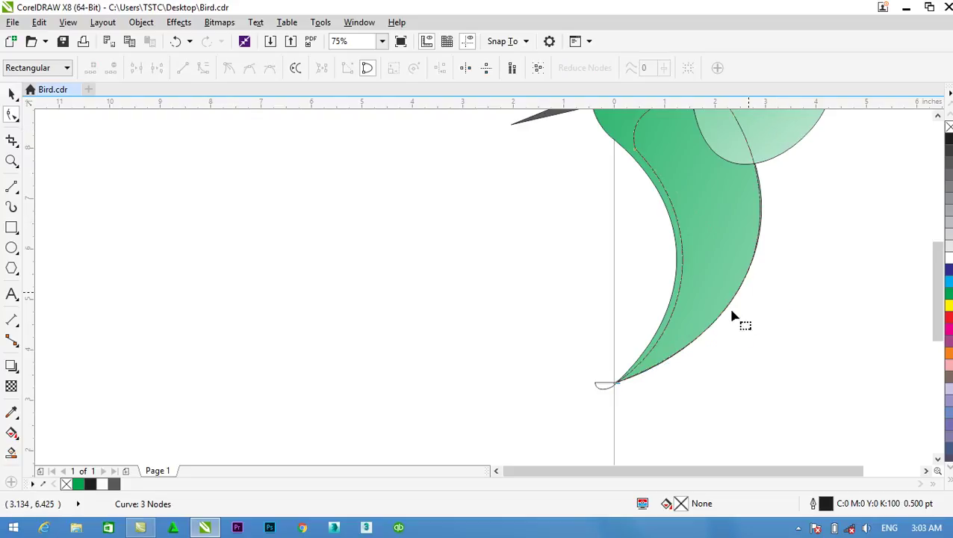
pyautogui.click(621, 386)
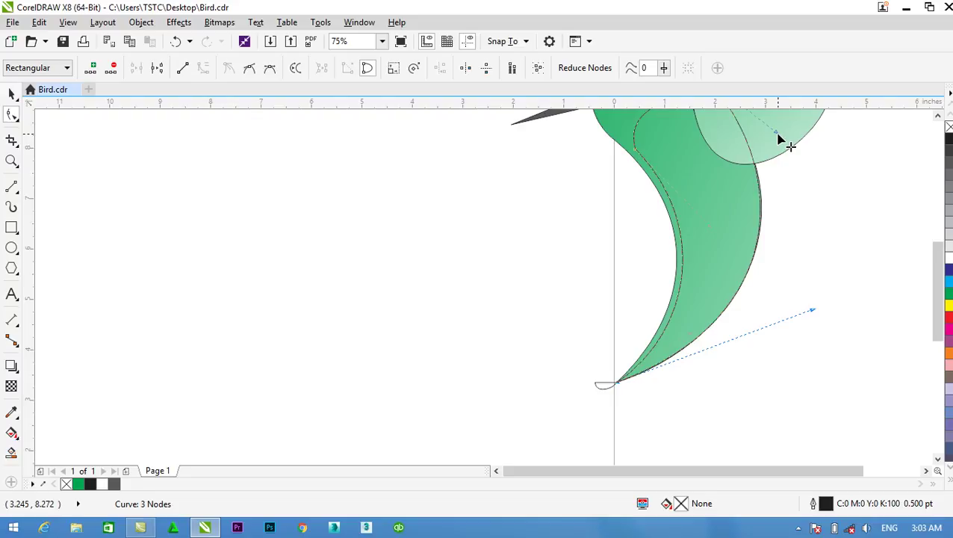
pyautogui.moveTo(778, 132); pyautogui.dragTo(781, 141)
pyautogui.moveTo(818, 312); pyautogui.dragTo(818, 302)
pyautogui.scroll(1, 810, 291)
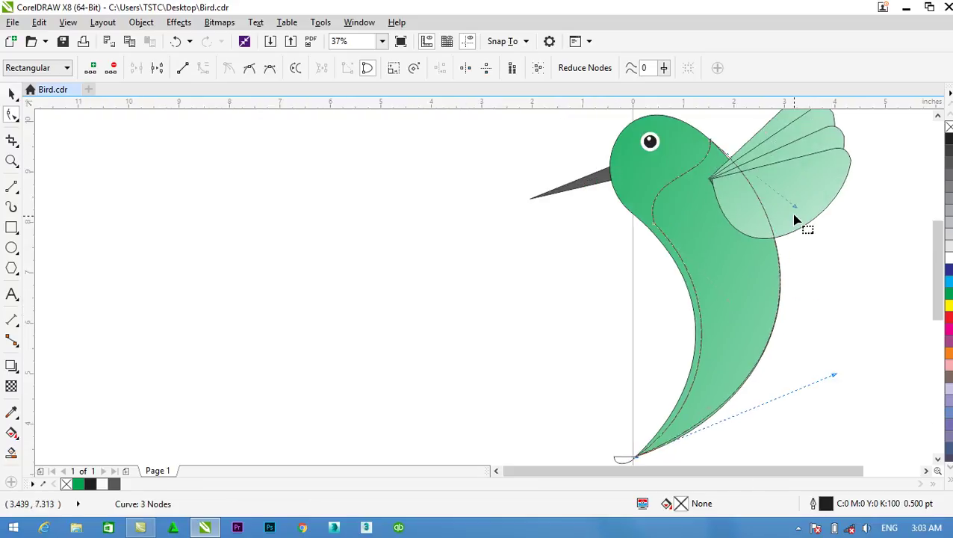
pyautogui.scroll(1, 818, 298)
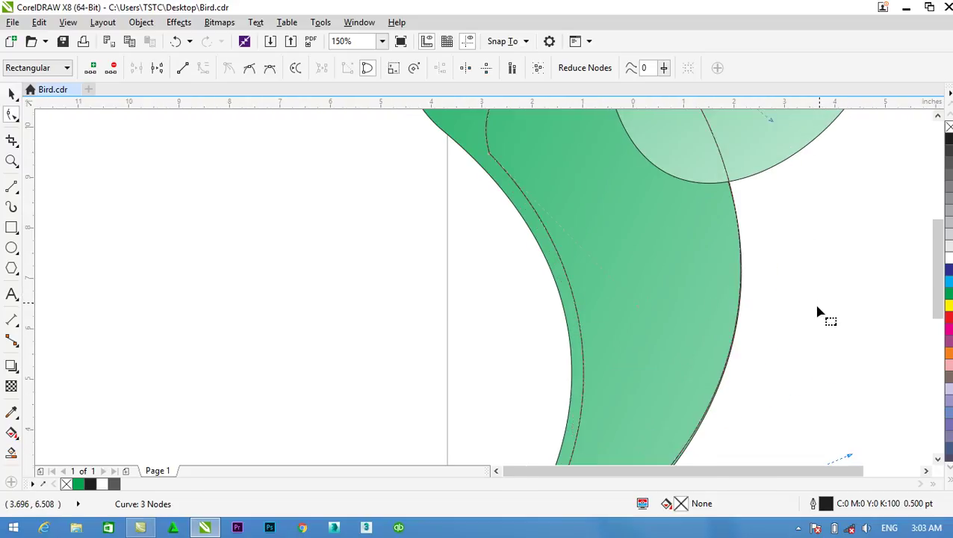
pyautogui.scroll(-1, 820, 318)
pyautogui.moveTo(826, 470); pyautogui.dragTo(845, 471)
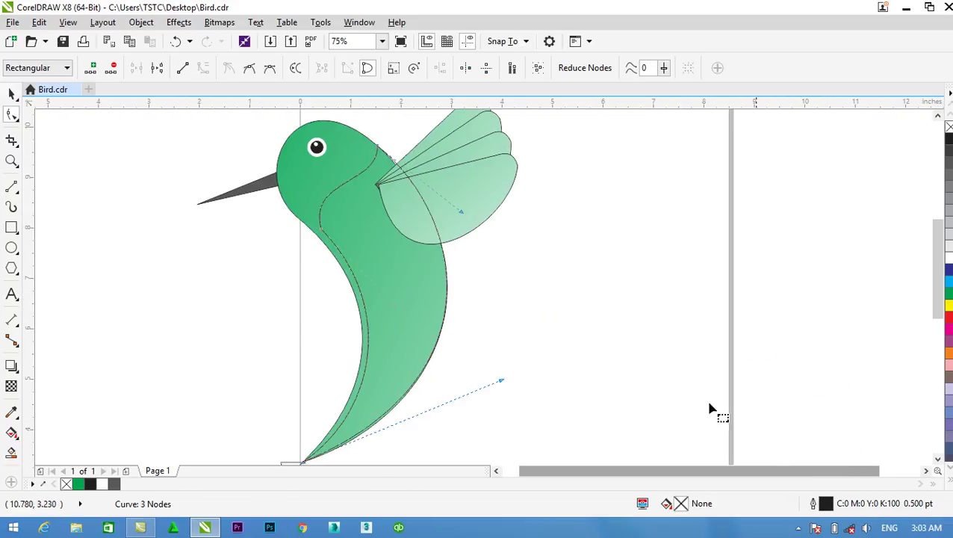
# Fill the closed inner body shape with yellow
pyautogui.click(12, 95)
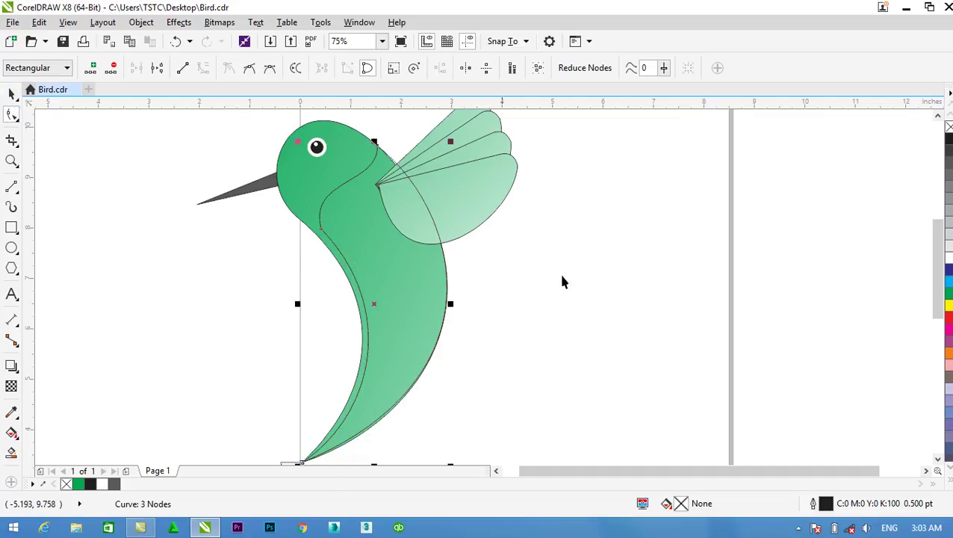
pyautogui.click(394, 269)
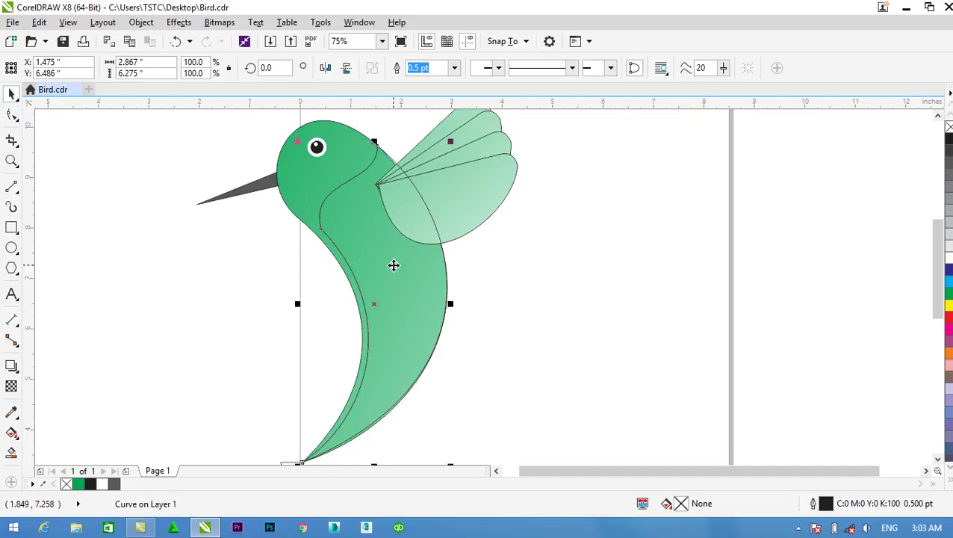
pyautogui.click(949, 305)
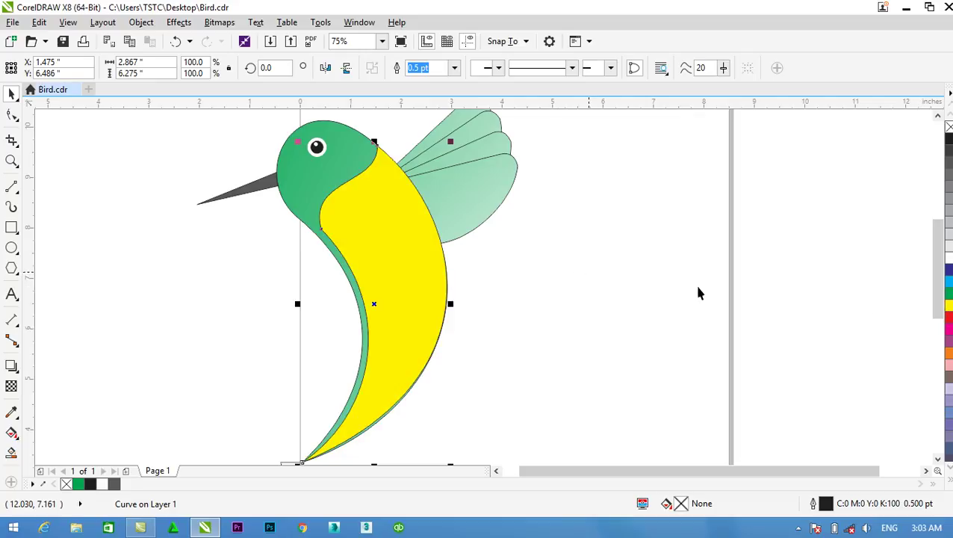
pyautogui.click(537, 352)
# Reshape the green body's back edge by raising its tail-end handle so it lines up with the yellow shape
pyautogui.moveTo(675, 468); pyautogui.dragTo(653, 478)
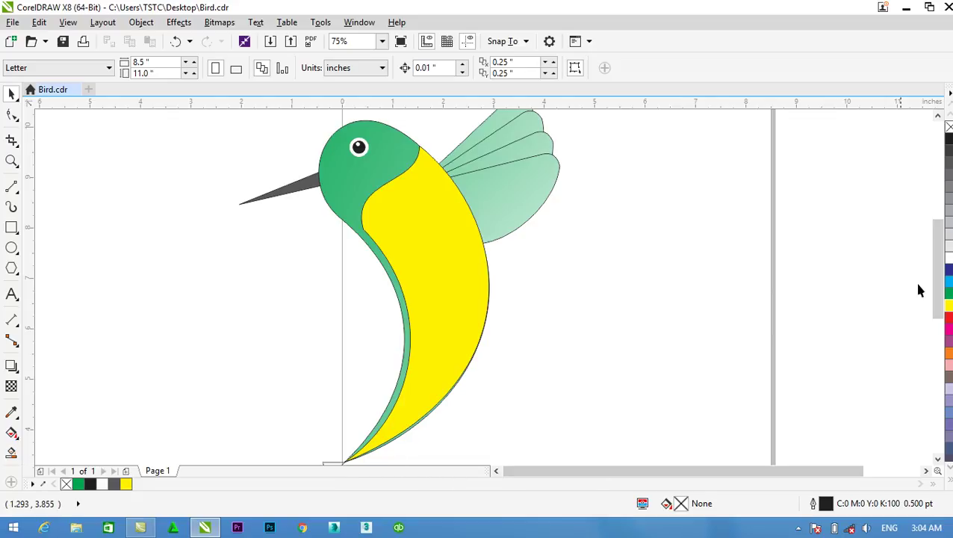
pyautogui.moveTo(938, 273); pyautogui.dragTo(938, 286)
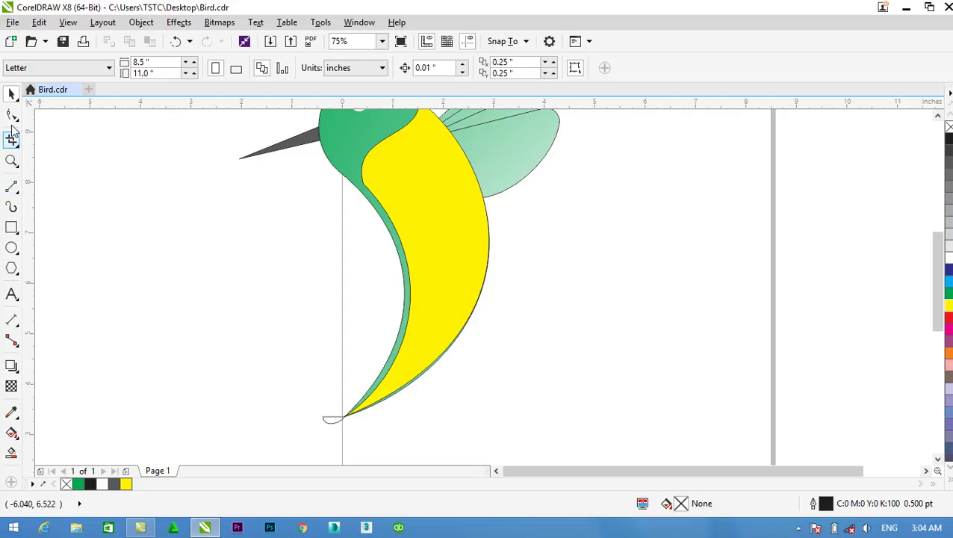
pyautogui.click(11, 117)
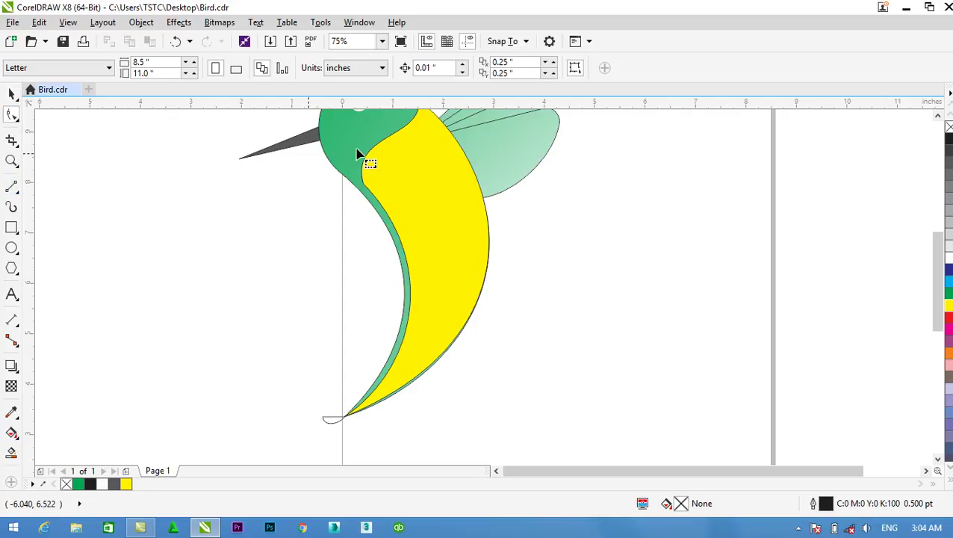
pyautogui.click(356, 421)
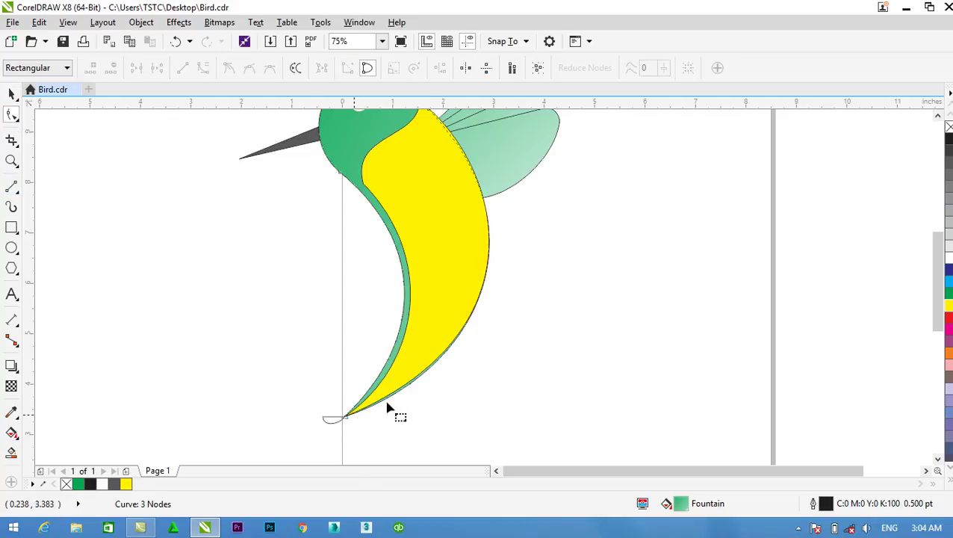
pyautogui.click(347, 419)
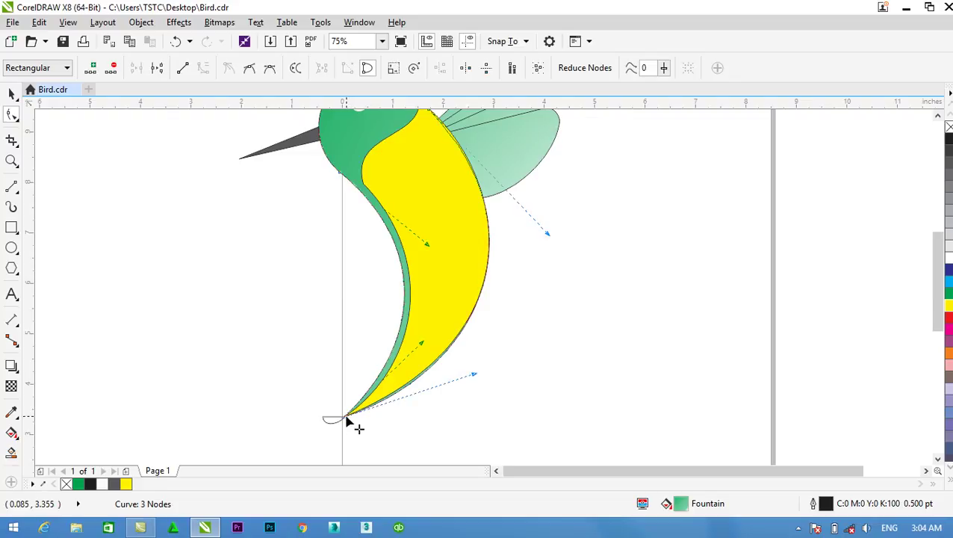
pyautogui.moveTo(473, 376); pyautogui.dragTo(475, 366)
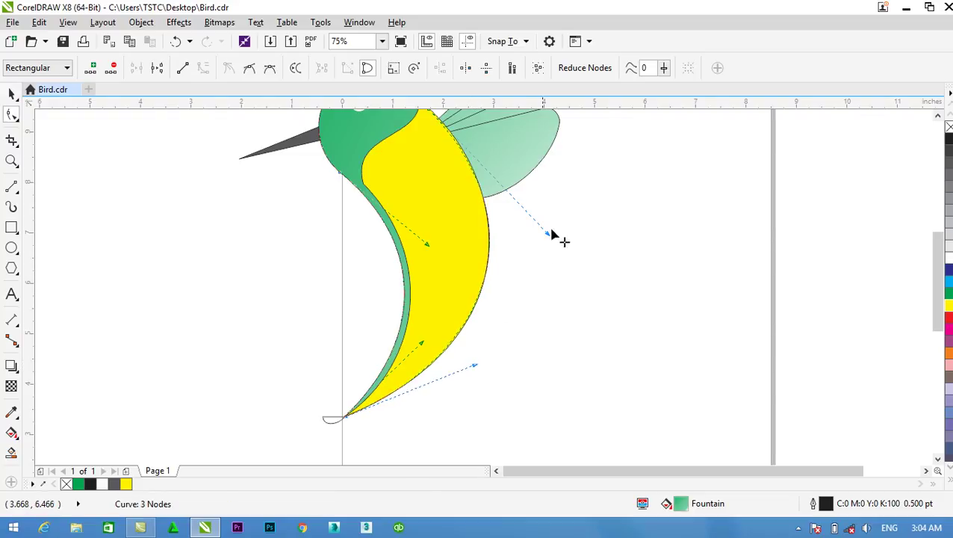
pyautogui.moveTo(549, 236); pyautogui.dragTo(549, 235)
pyautogui.click(11, 94)
pyautogui.click(150, 268)
# Examine how closely the yellow shape matches the green body's back edge just below the wing
pyautogui.scroll(-2, 387, 298)
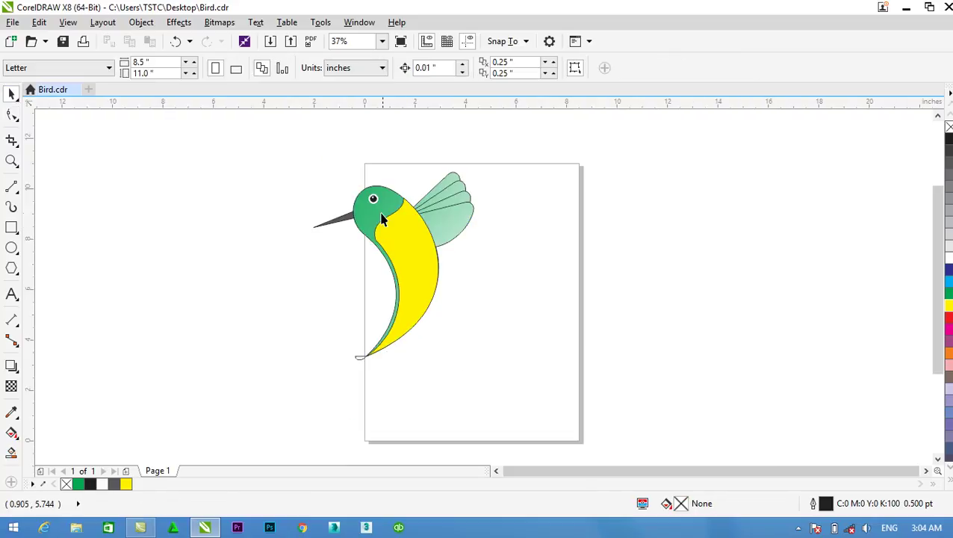
pyautogui.scroll(2, 394, 258)
pyautogui.scroll(4, 496, 319)
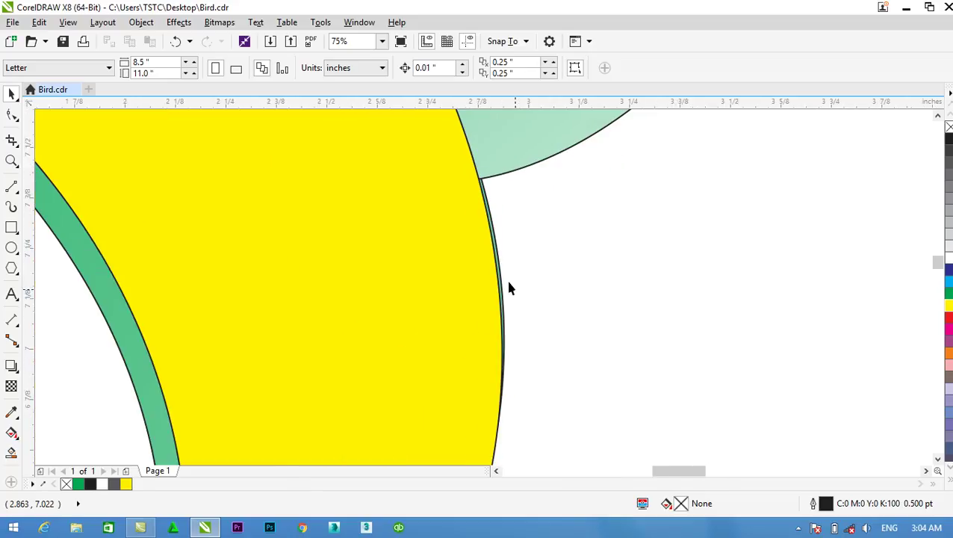
pyautogui.scroll(-1, 490, 260)
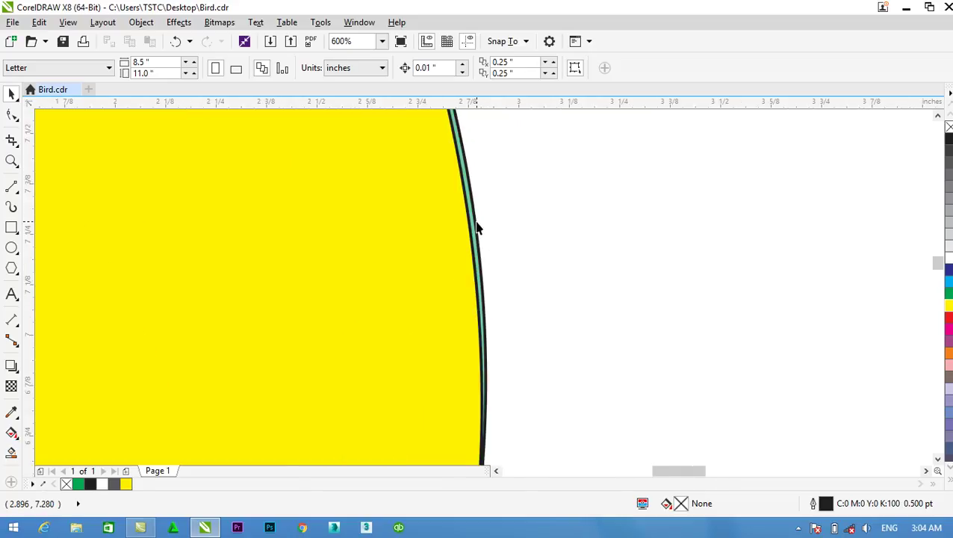
pyautogui.click(475, 223)
pyautogui.scroll(-2, 475, 221)
pyautogui.scroll(2, 473, 222)
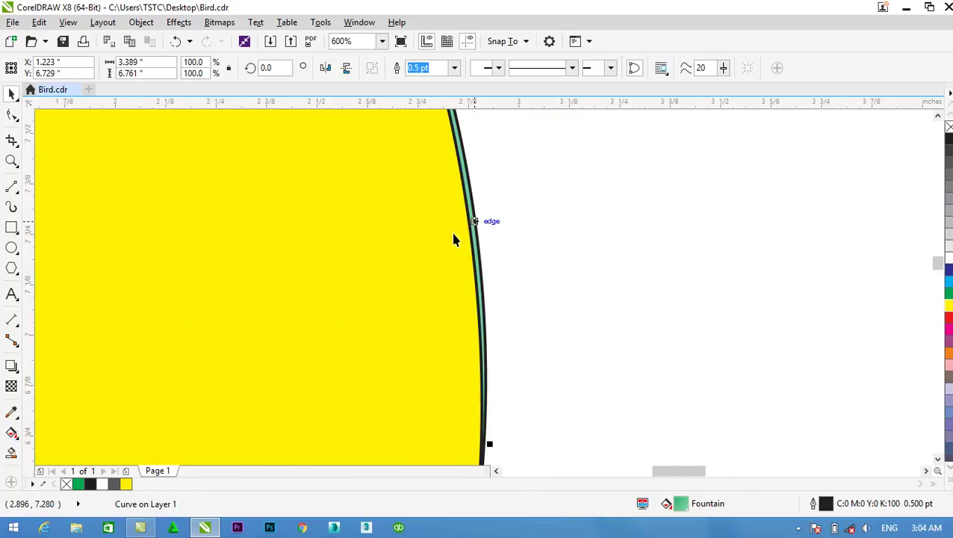
# Pull the yellow shape's nape handle slightly outward so its back curve covers the green body's edge
pyautogui.click(429, 239)
pyautogui.scroll(-1, 438, 204)
pyautogui.scroll(-1, 387, 170)
pyautogui.click(11, 114)
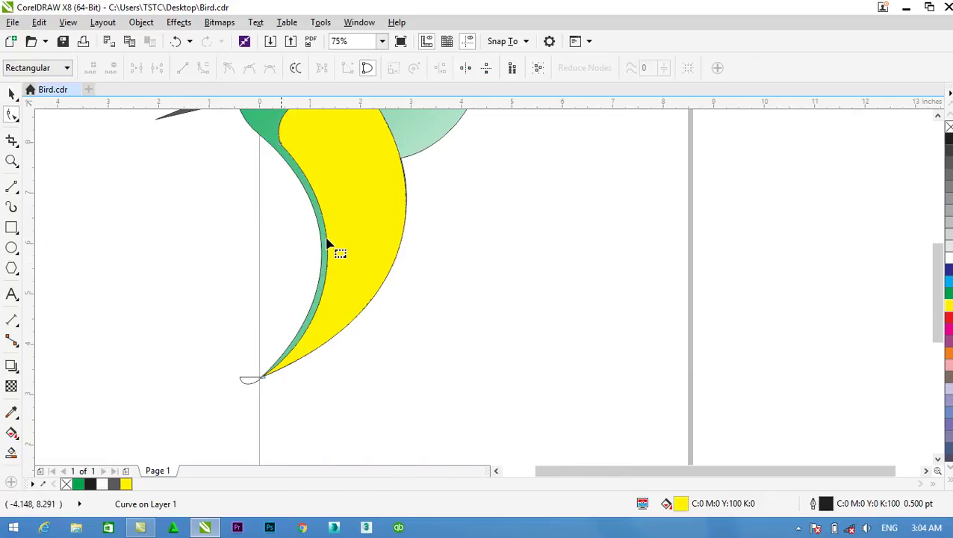
pyautogui.scroll(1, 363, 122)
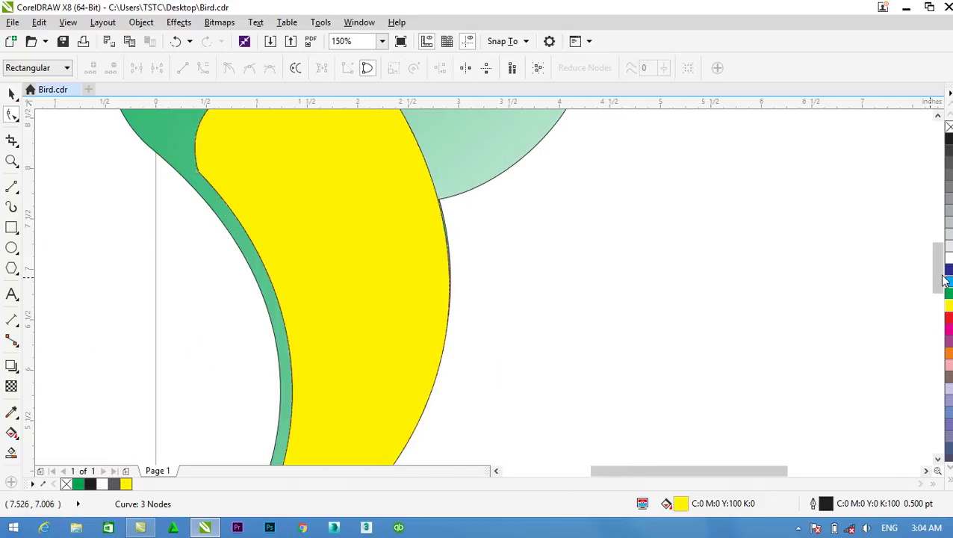
pyautogui.scroll(1, 942, 263)
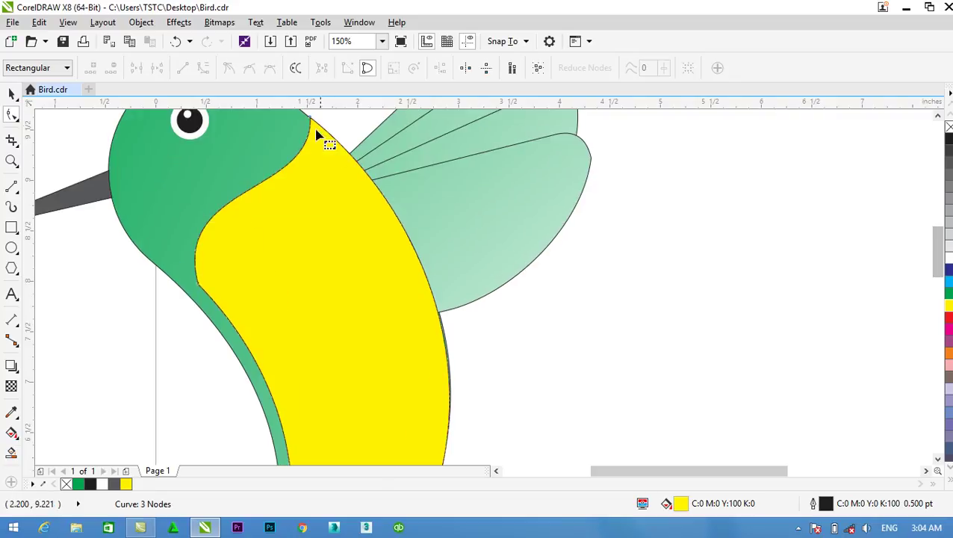
pyautogui.click(311, 117)
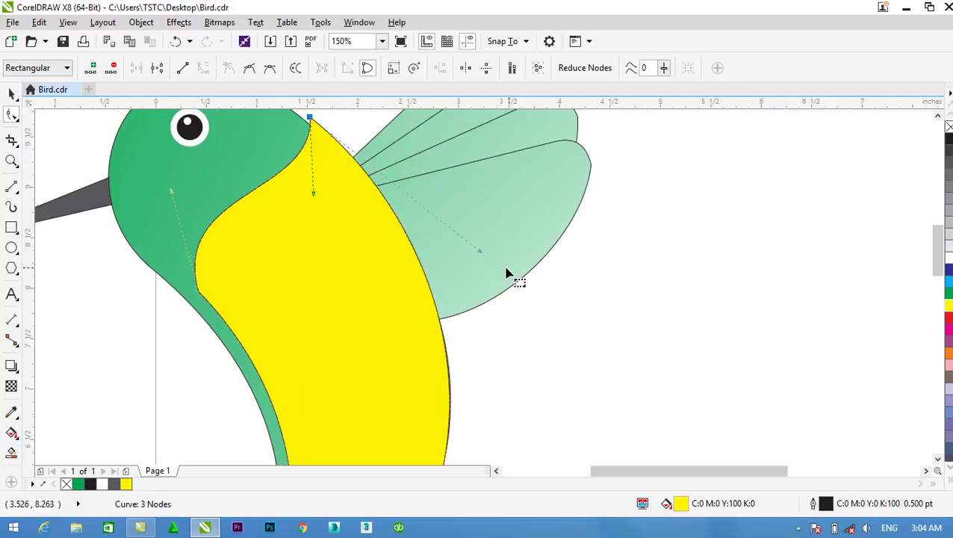
pyautogui.moveTo(480, 252); pyautogui.dragTo(485, 257)
pyautogui.scroll(-4, 484, 257)
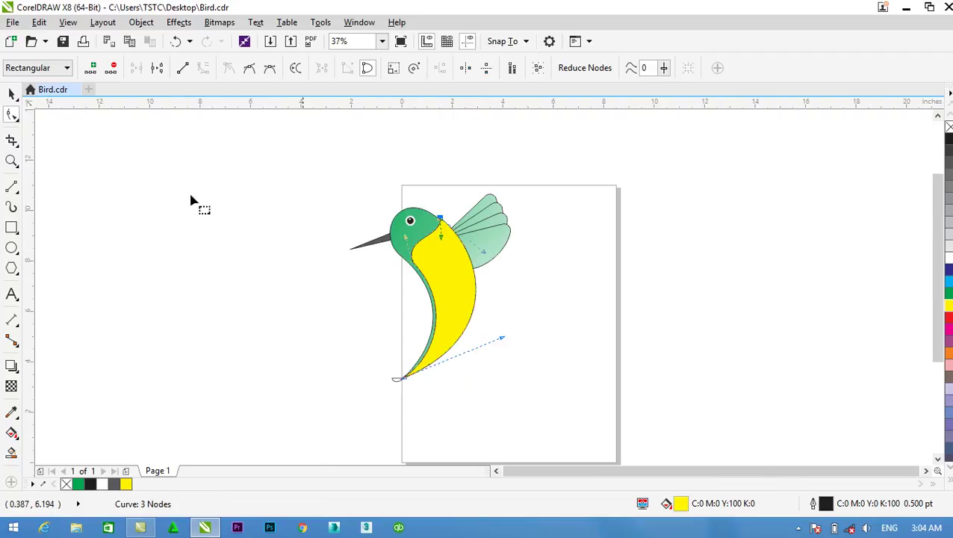
pyautogui.click(12, 94)
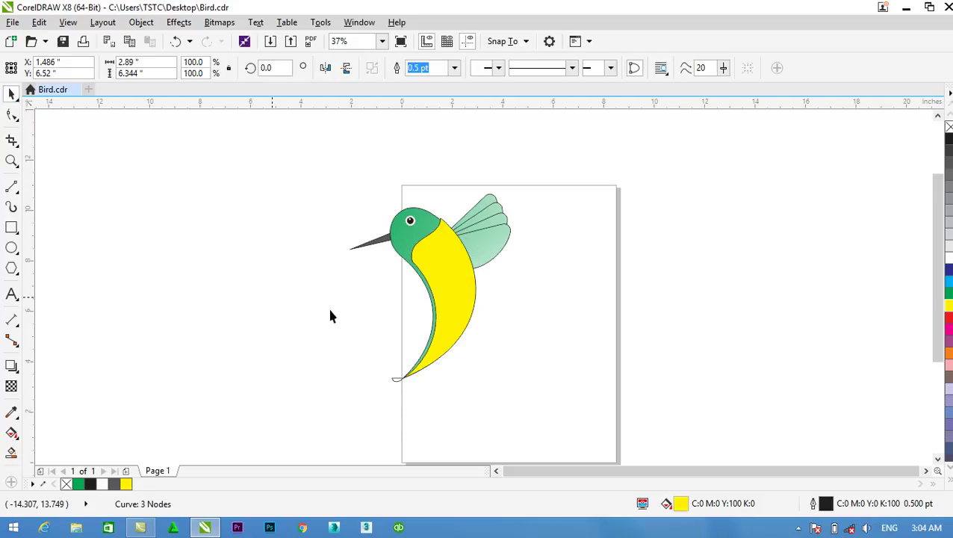
pyautogui.press('Escape')
# Fill the bird's head and body shape with magenta
pyautogui.click(405, 242)
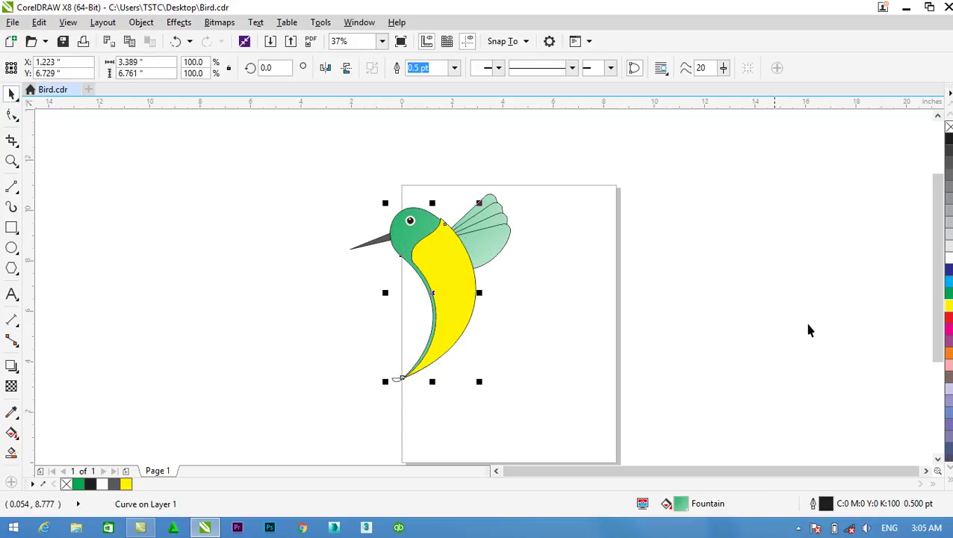
pyautogui.click(949, 329)
pyautogui.click(591, 308)
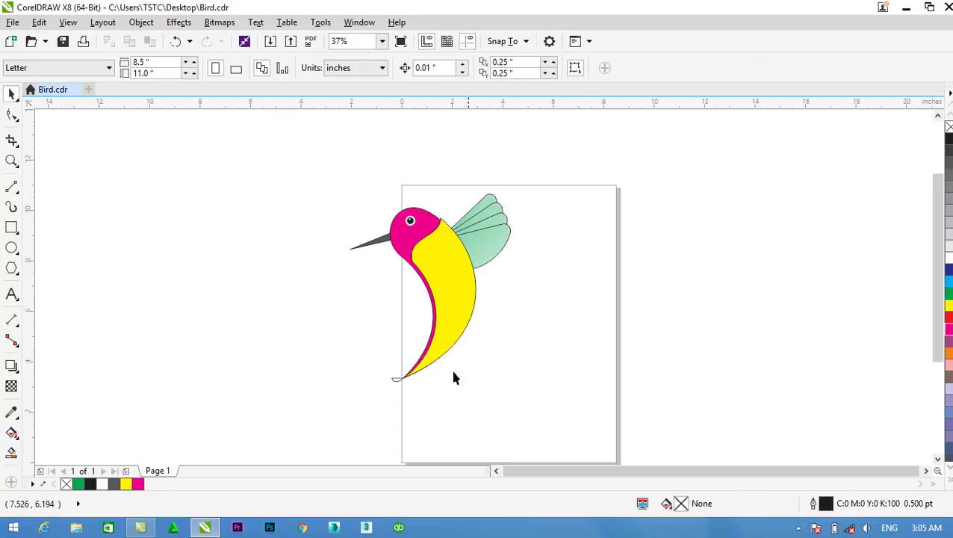
# Fill the small half-round tail-tip shape with green
pyautogui.scroll(5, 413, 387)
pyautogui.click(391, 361)
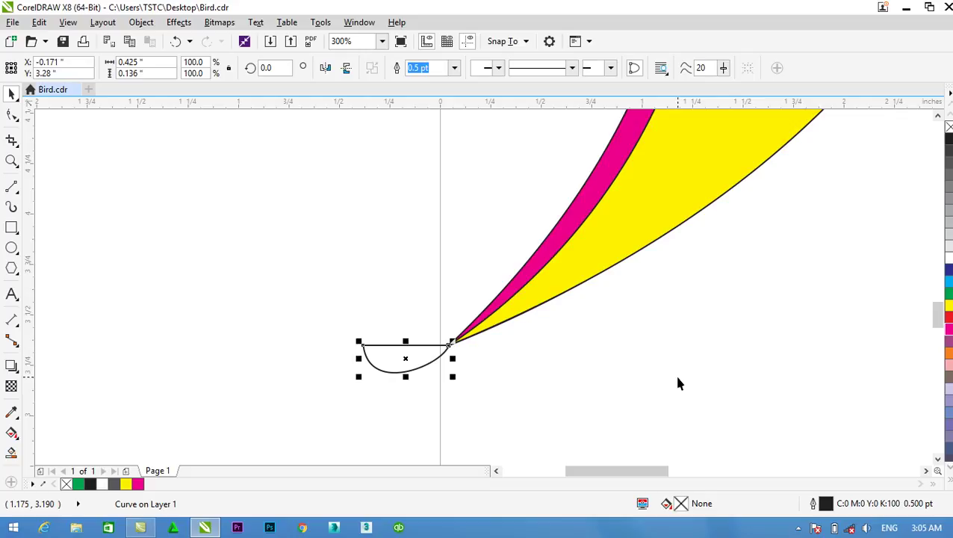
pyautogui.click(949, 294)
pyautogui.click(767, 327)
# Enlarge the green tail-tip shape proportionally to about 0.615 by 0.197 inches and move its corner to the body's tail point
pyautogui.scroll(-3, 767, 326)
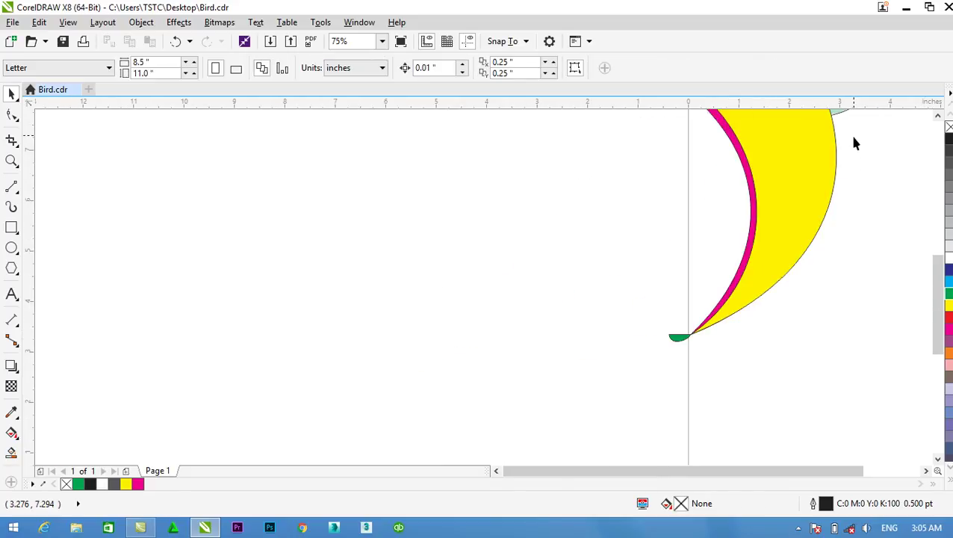
pyautogui.scroll(3, 742, 382)
pyautogui.click(481, 229)
pyautogui.moveTo(446, 208); pyautogui.dragTo(317, 197)
pyautogui.moveTo(459, 202); pyautogui.dragTo(485, 216)
pyautogui.scroll(2, 566, 172)
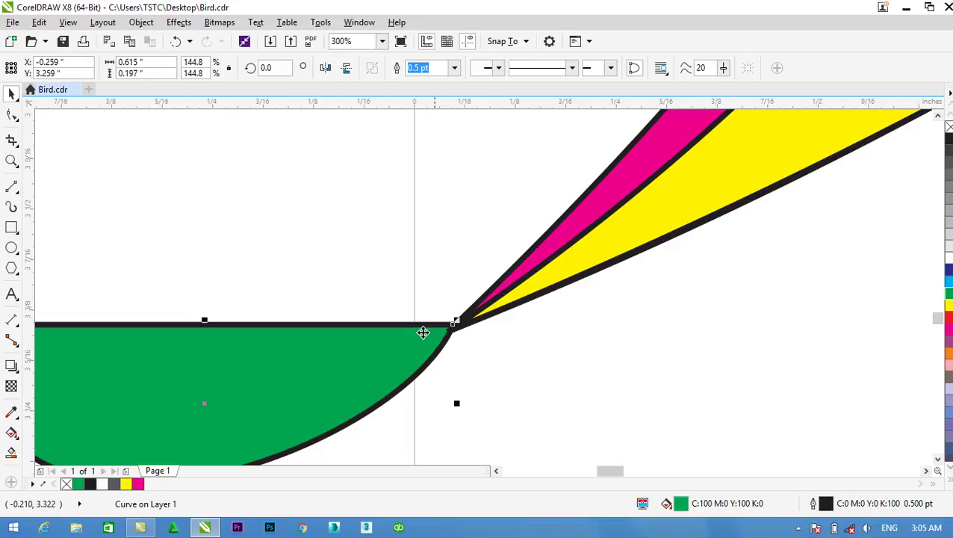
# Nudge the green tail-tip shape against the body's tail point and give it a diagonal linear fountain fill from green to white
pyautogui.moveTo(426, 335); pyautogui.dragTo(434, 331)
pyautogui.scroll(-5, 438, 329)
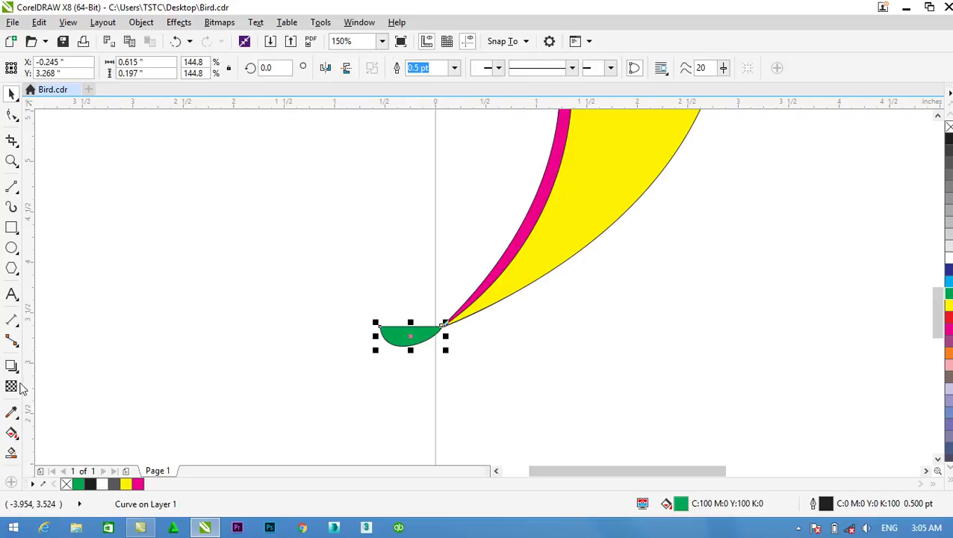
pyautogui.click(11, 432)
pyautogui.moveTo(337, 308); pyautogui.dragTo(490, 379)
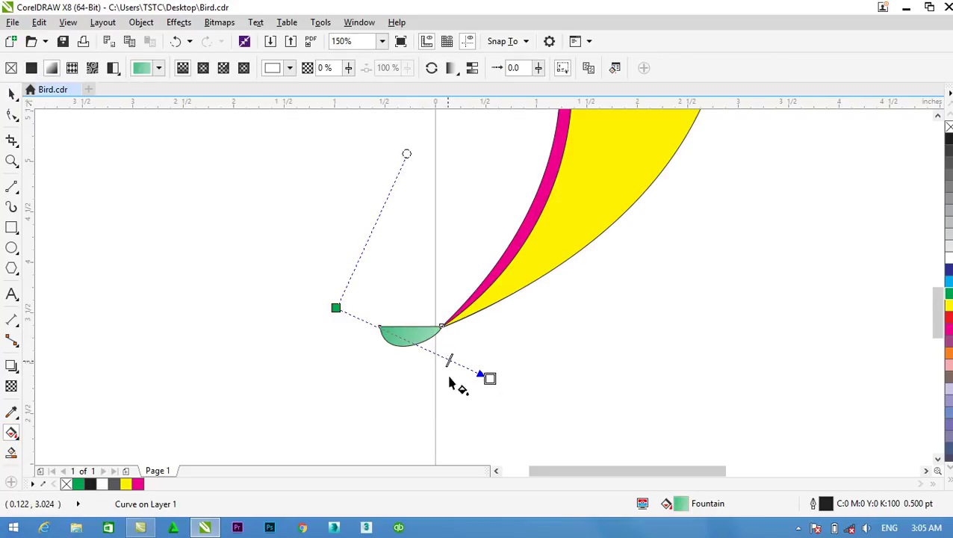
pyautogui.moveTo(336, 308); pyautogui.dragTo(311, 289)
pyautogui.click(546, 328)
pyautogui.scroll(-3, 611, 311)
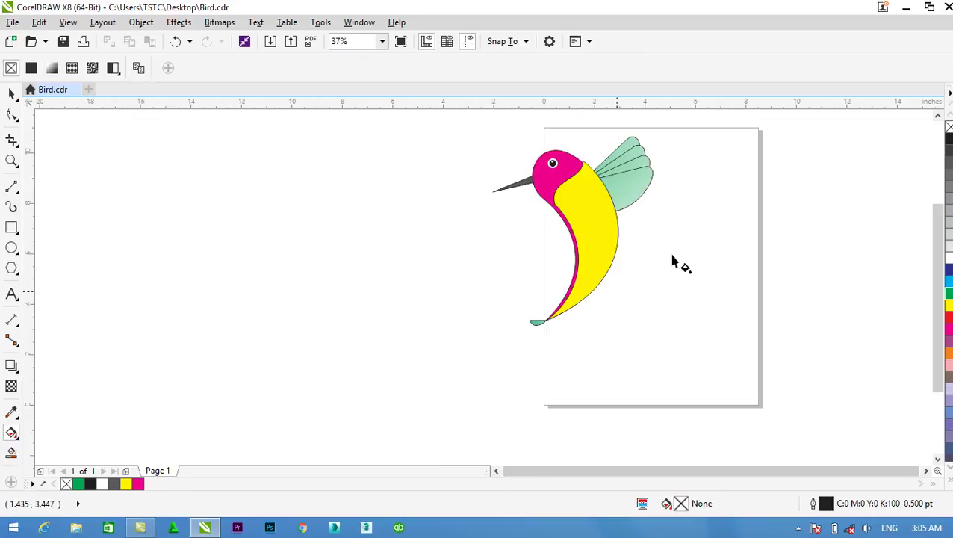
# Try to bring the uppermost and lowest wing feathers to the front of the page, and undo that reordering
pyautogui.scroll(2, 714, 217)
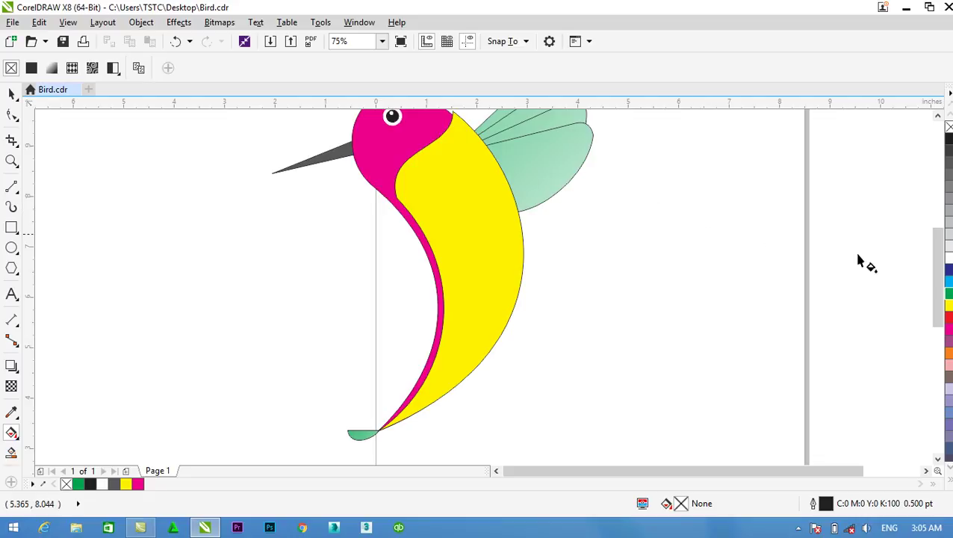
pyautogui.moveTo(938, 272); pyautogui.dragTo(944, 258)
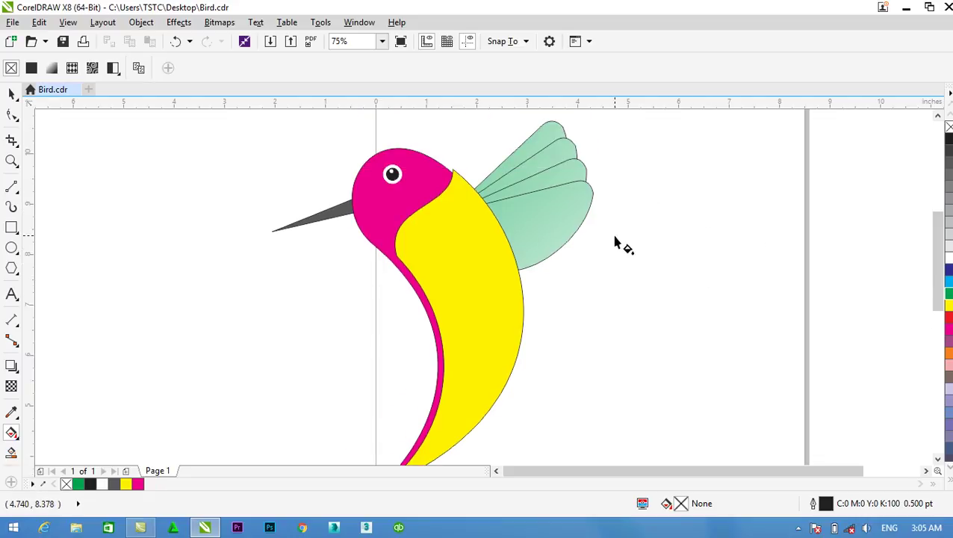
pyautogui.press('space')
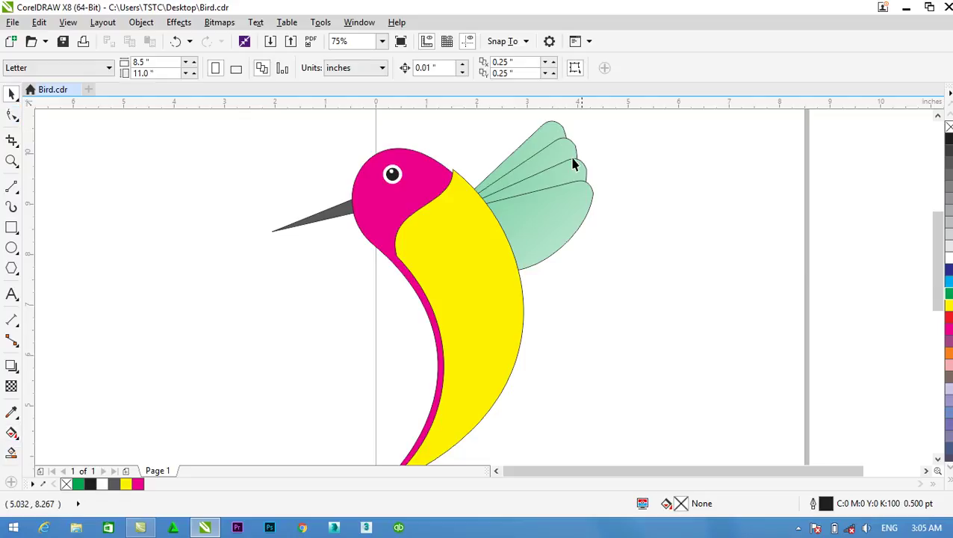
pyautogui.click(557, 132)
pyautogui.scroll(1, 553, 135)
pyautogui.scroll(1, 557, 142)
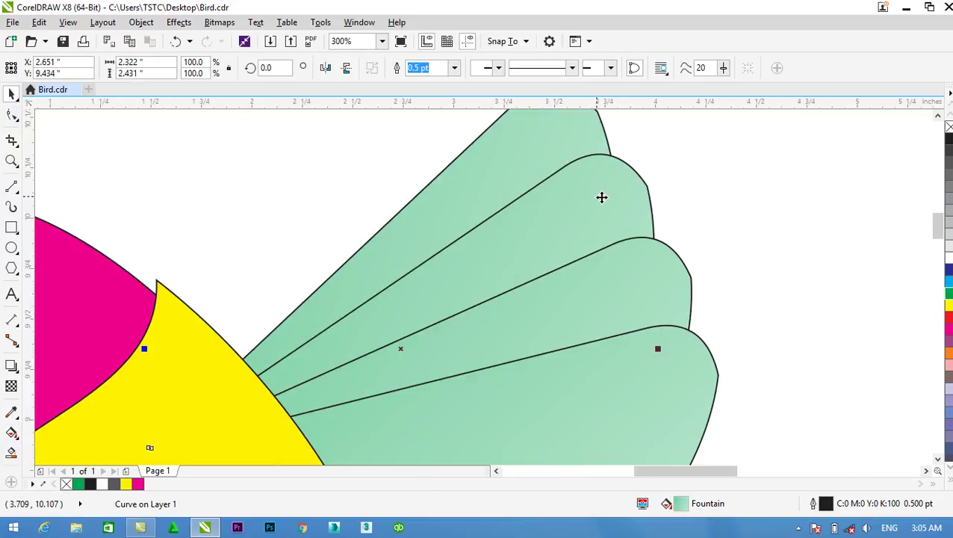
pyautogui.keyDown('shift'); pyautogui.click(662, 338); pyautogui.keyUp('shift')
pyautogui.scroll(-2, 669, 364)
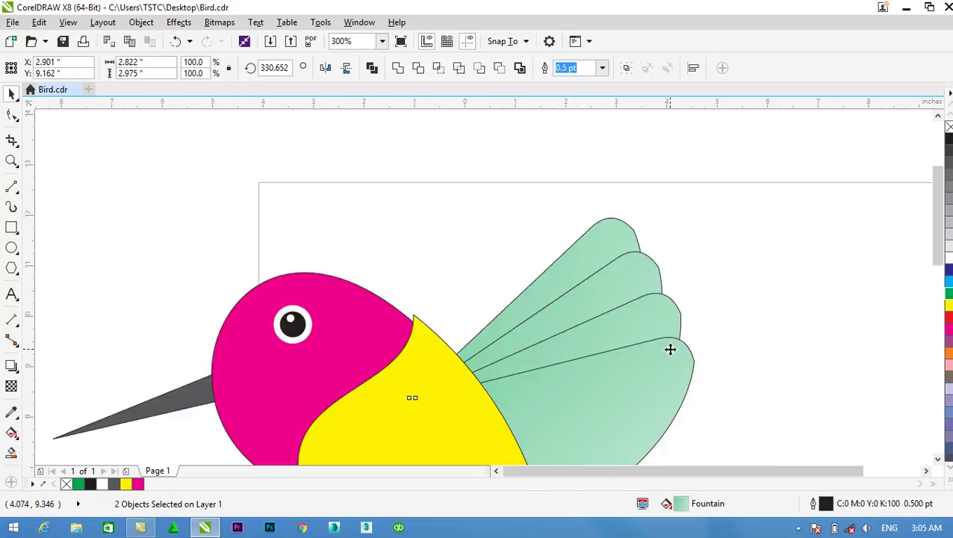
pyautogui.rightClick(632, 365)
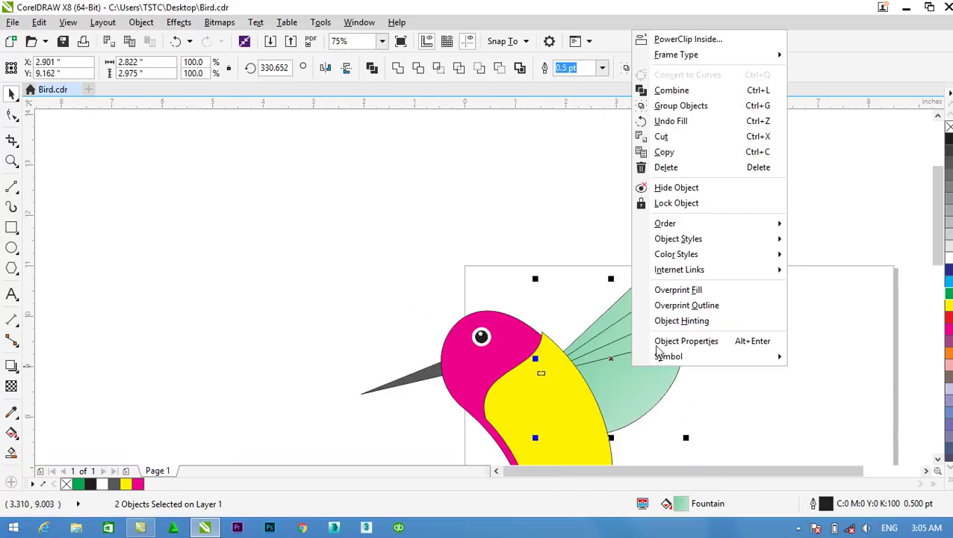
pyautogui.moveTo(709, 226)
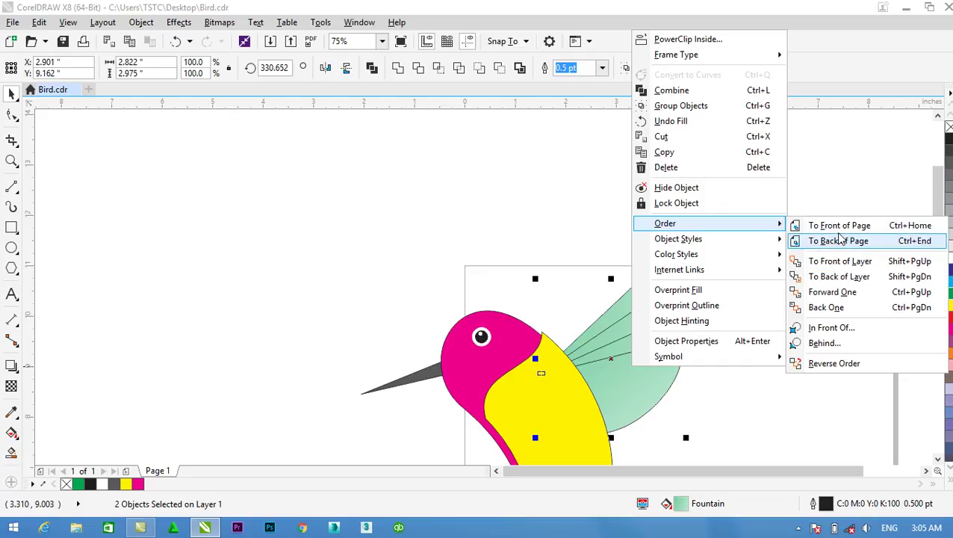
pyautogui.click(814, 222)
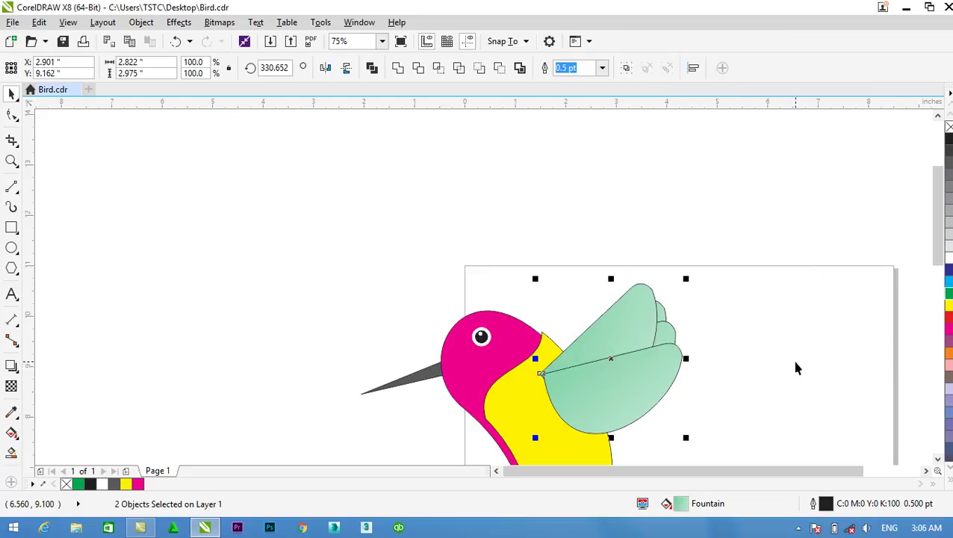
pyautogui.hotkey('ctrl', 'z')
# Select all four wing feathers together and bring them to the front of the page, over the yellow body
pyautogui.scroll(2, 781, 352)
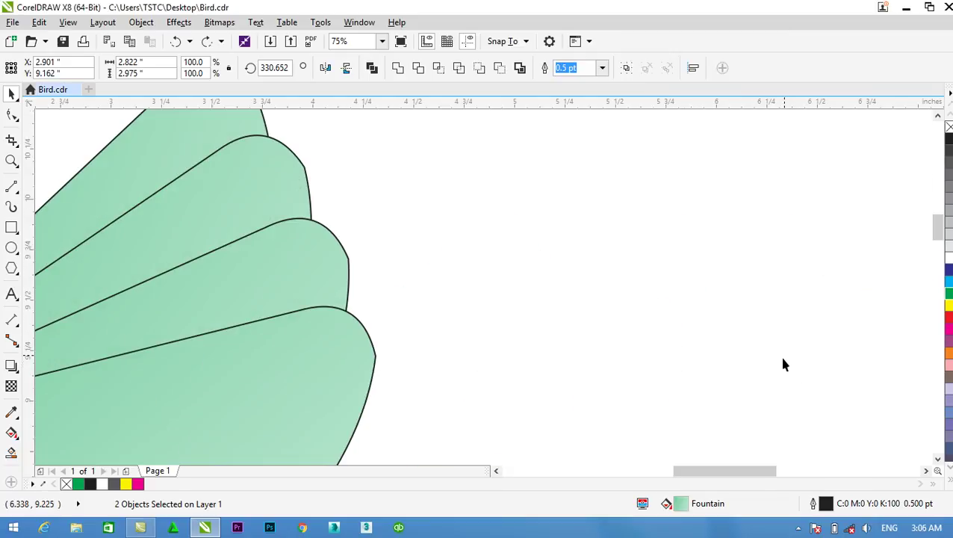
pyautogui.scroll(-2, 736, 354)
pyautogui.scroll(1, 692, 347)
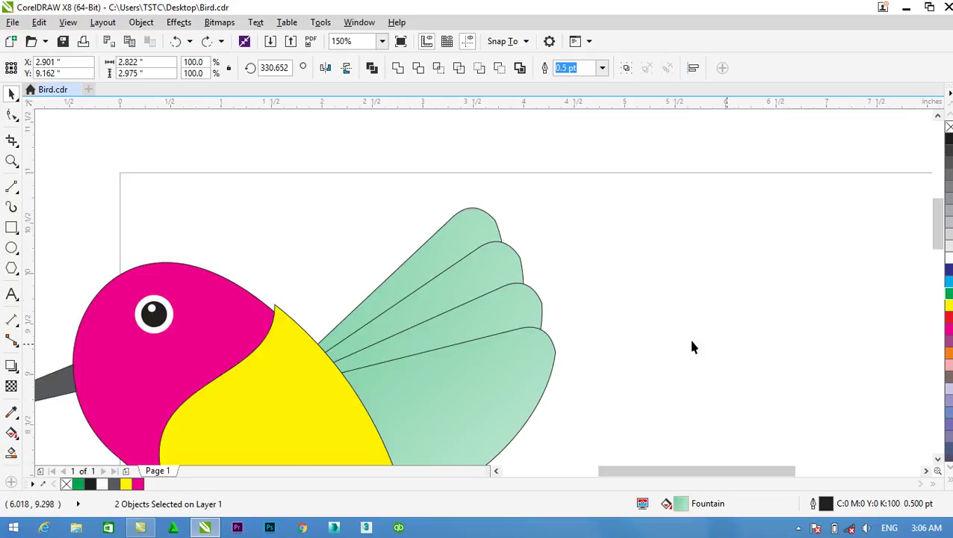
pyautogui.click(468, 219)
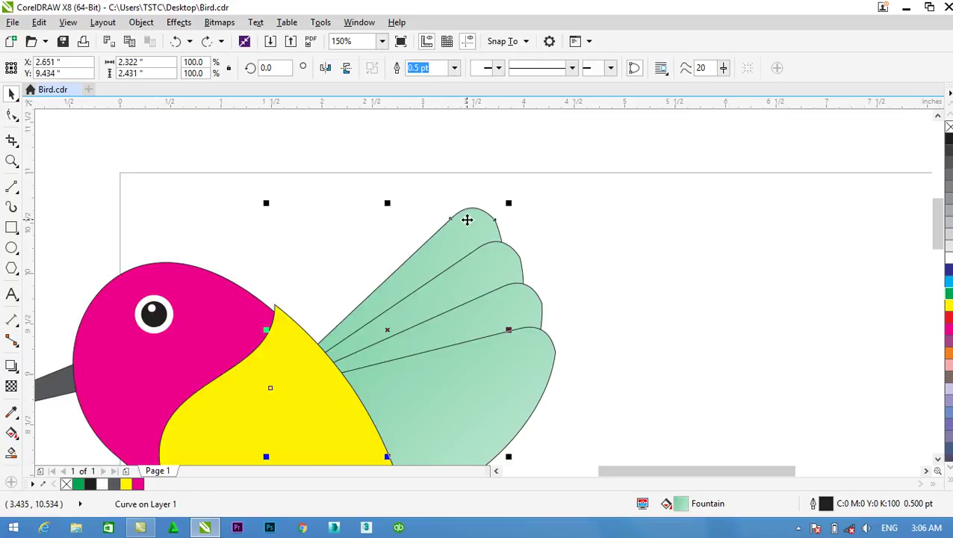
pyautogui.keyDown('shift'); pyautogui.click(490, 265); pyautogui.keyUp('shift')
pyautogui.keyDown('shift'); pyautogui.click(498, 305); pyautogui.keyUp('shift')
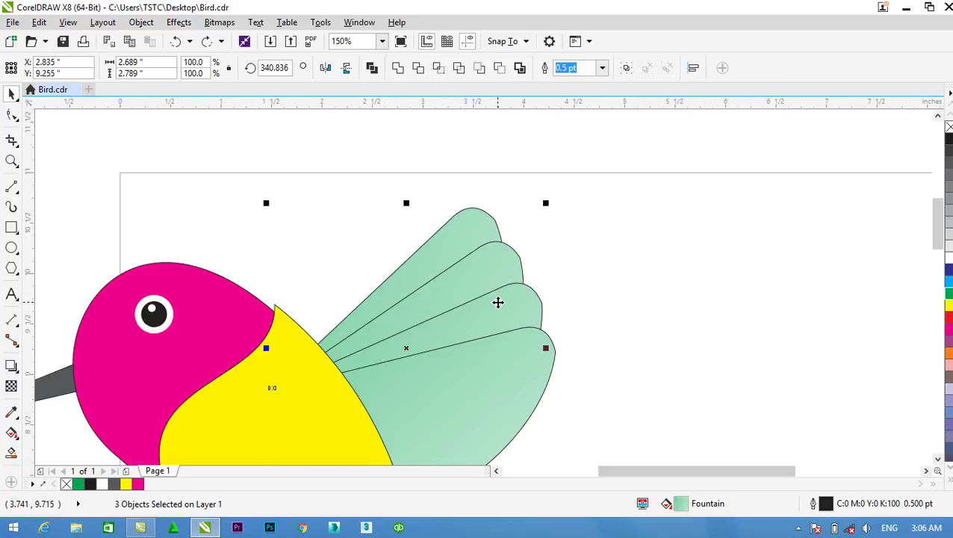
pyautogui.keyDown('shift'); pyautogui.click(505, 361); pyautogui.keyUp('shift')
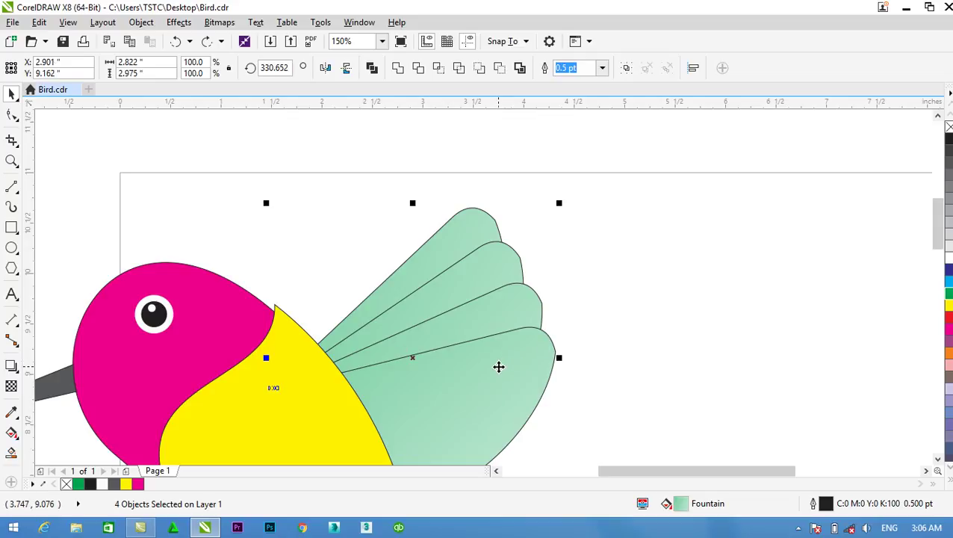
pyautogui.rightClick(500, 374)
pyautogui.moveTo(532, 221)
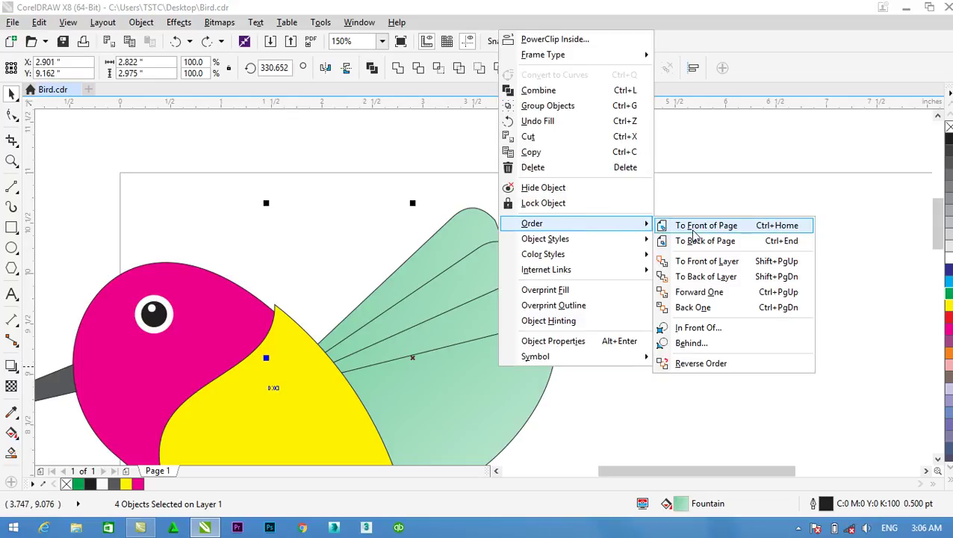
pyautogui.click(695, 237)
pyautogui.click(682, 272)
pyautogui.scroll(-3, 682, 273)
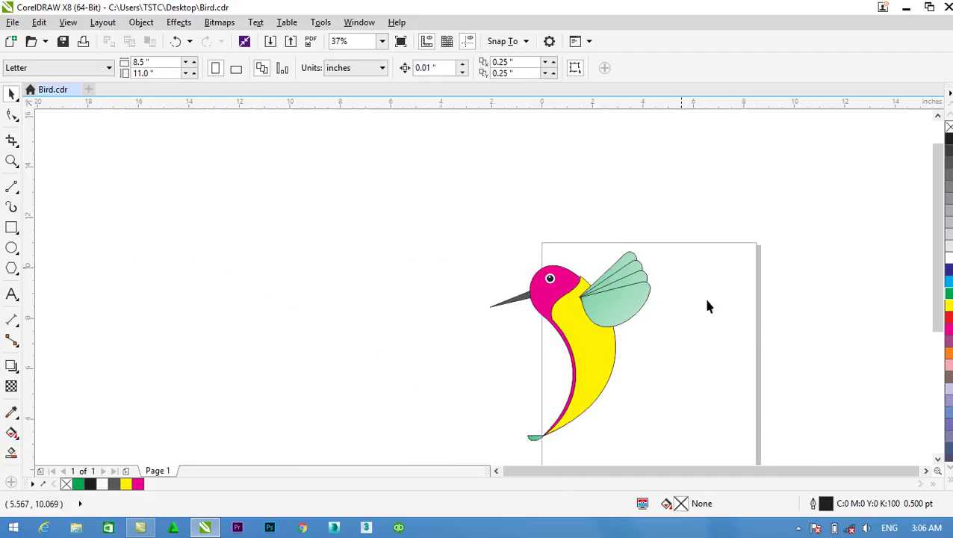
pyautogui.scroll(2, 820, 366)
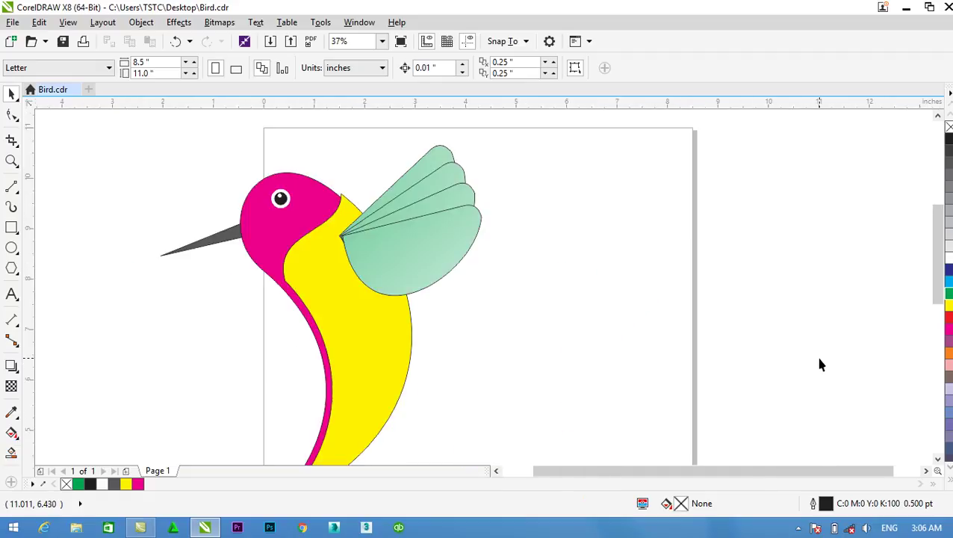
# Move the yellow body shape's pointed nape node down onto the back edge of the magenta head
pyautogui.click(348, 207)
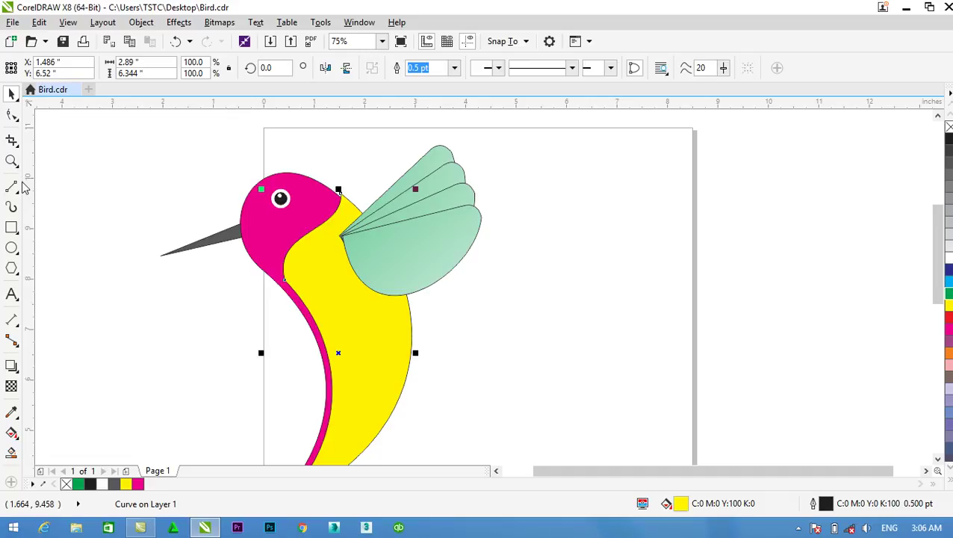
pyautogui.click(11, 114)
pyautogui.scroll(4, 354, 184)
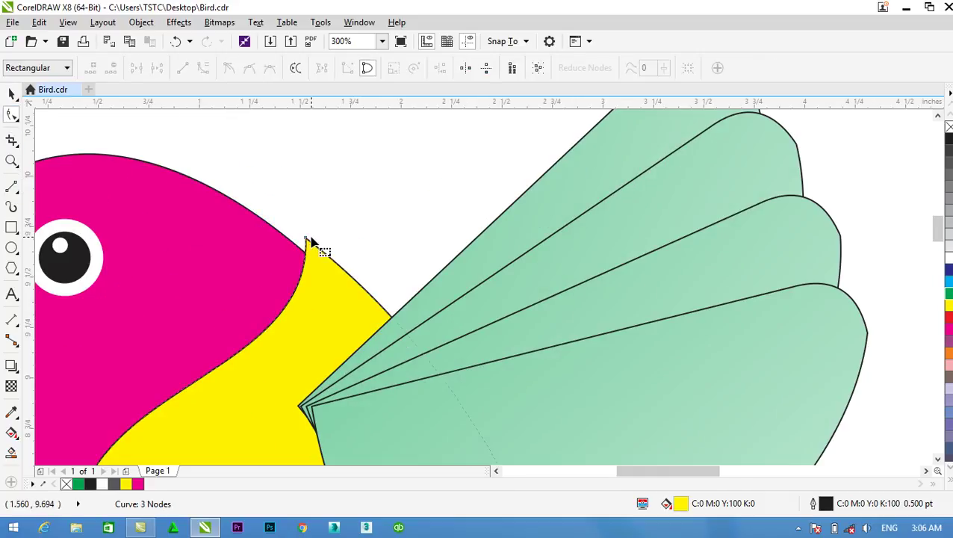
pyautogui.moveTo(307, 240); pyautogui.dragTo(344, 273)
pyautogui.scroll(-6, 347, 271)
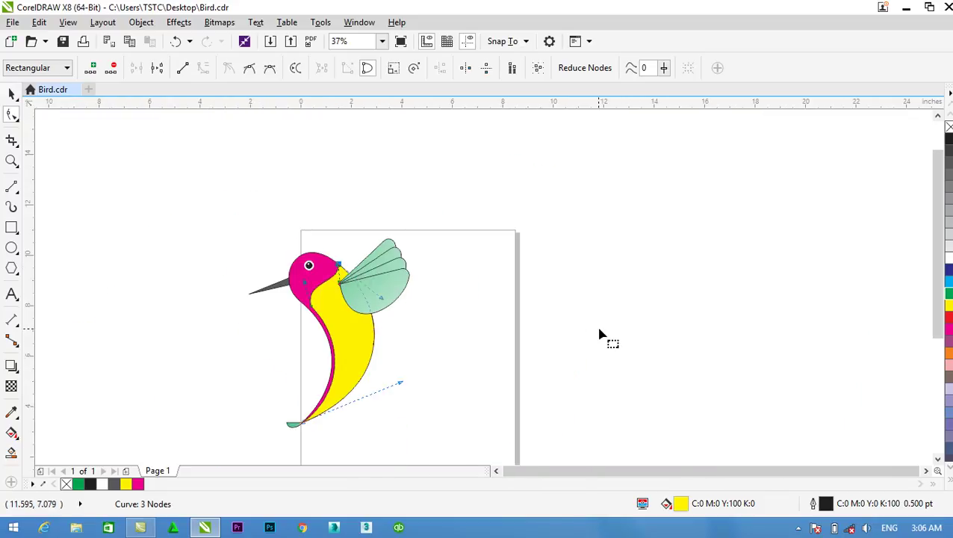
pyautogui.scroll(2, 329, 371)
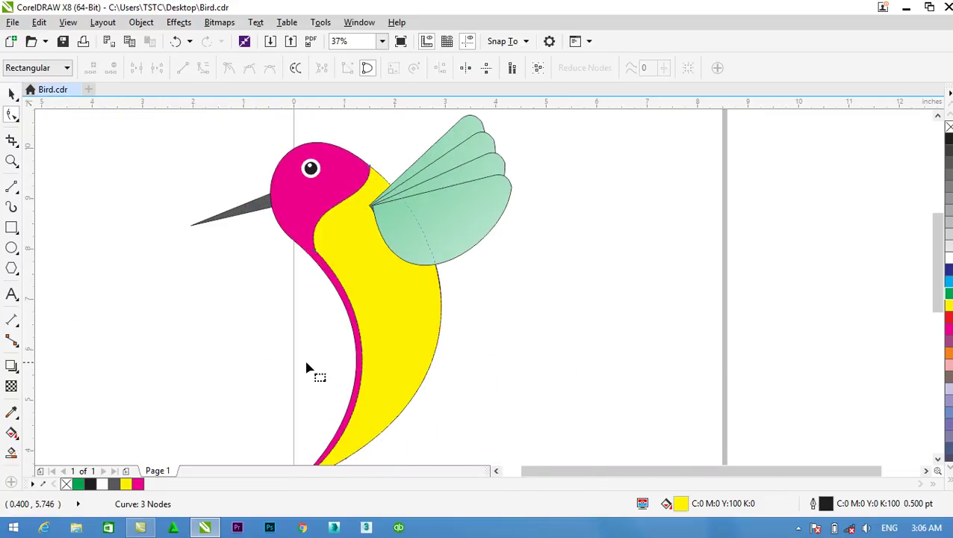
pyautogui.click(12, 94)
pyautogui.click(273, 318)
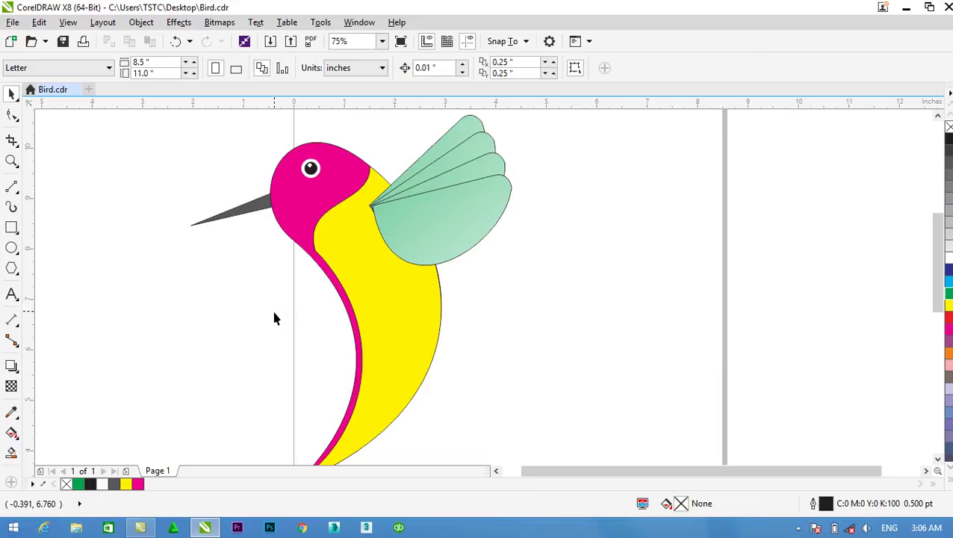
# Try a 70% black fill and a magenta fill on the beak
pyautogui.scroll(-1, 164, 345)
pyautogui.scroll(2, 163, 345)
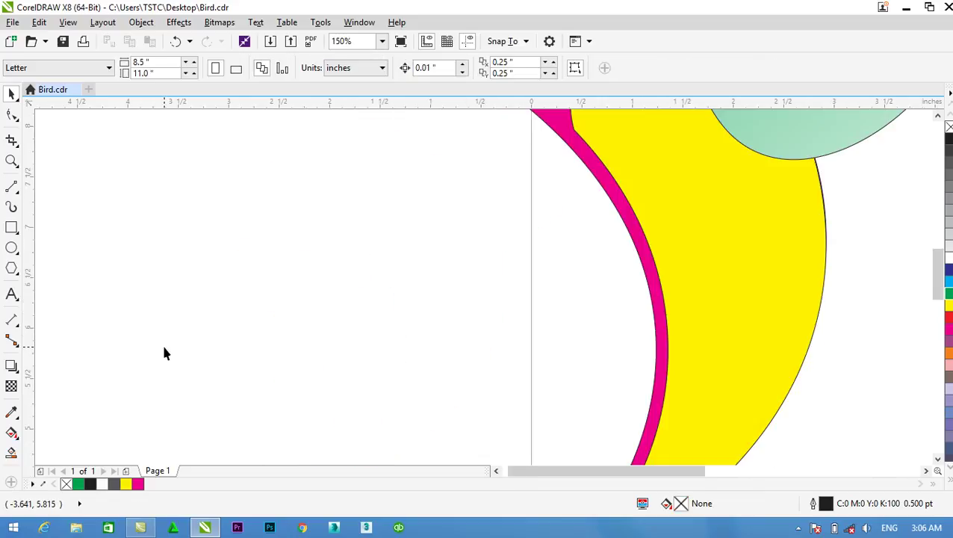
pyautogui.scroll(-1, 163, 346)
pyautogui.click(297, 208)
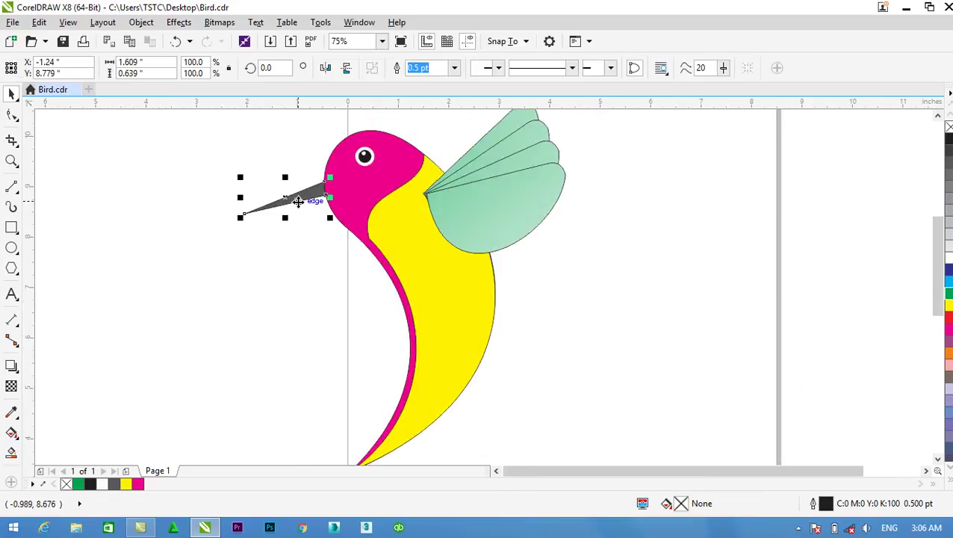
pyautogui.click(949, 165)
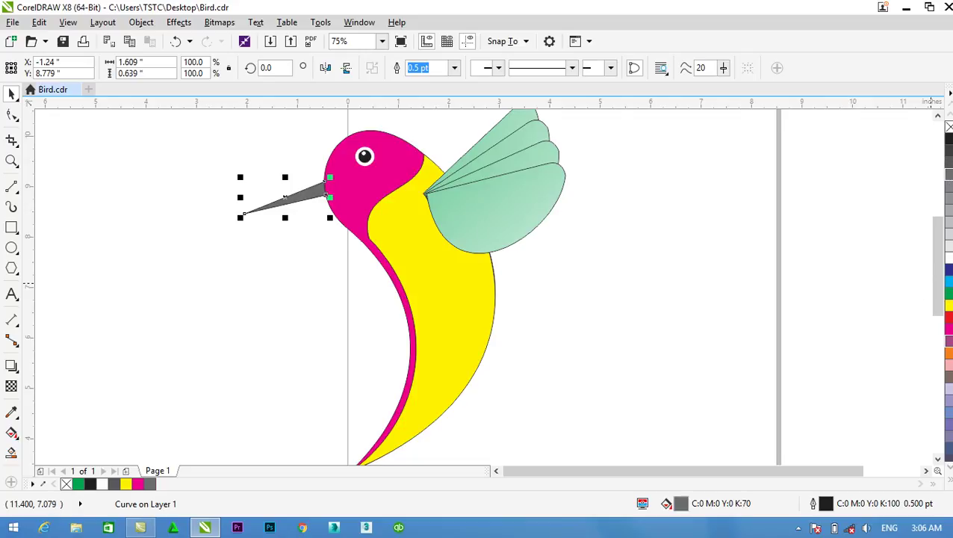
pyautogui.click(949, 329)
pyautogui.click(753, 302)
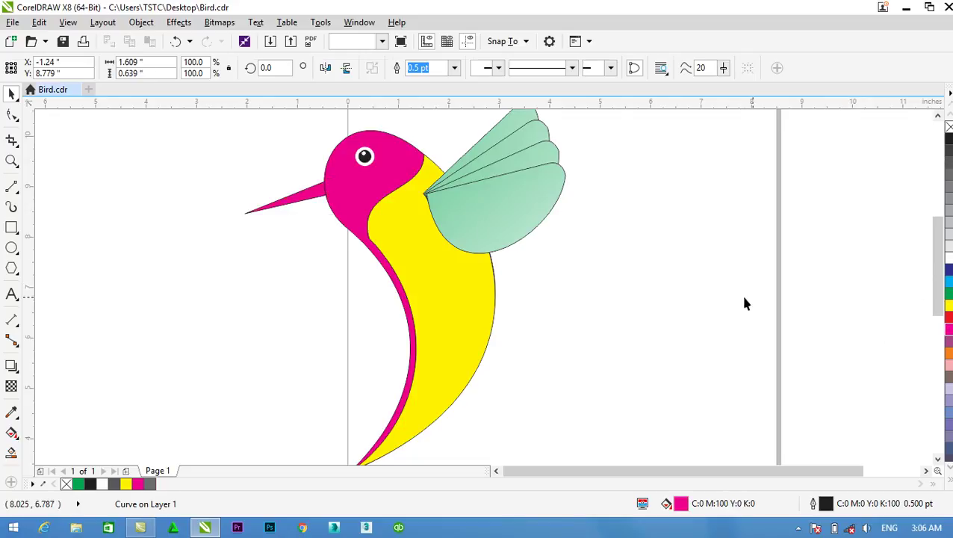
pyautogui.scroll(-1, 745, 303)
pyautogui.scroll(1, 745, 303)
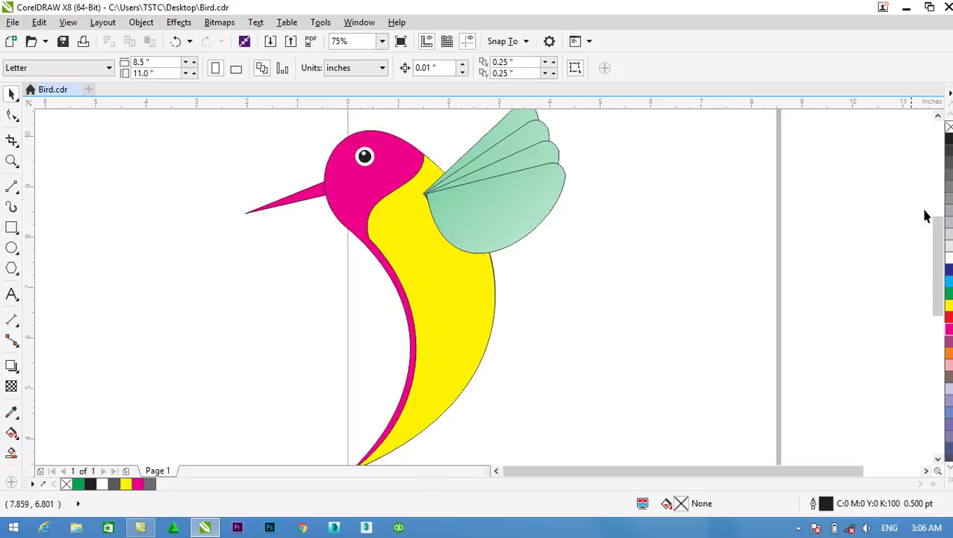
# Set the document's default graphic fill to 70% black and fill the beak with the same gray
pyautogui.click(950, 181)
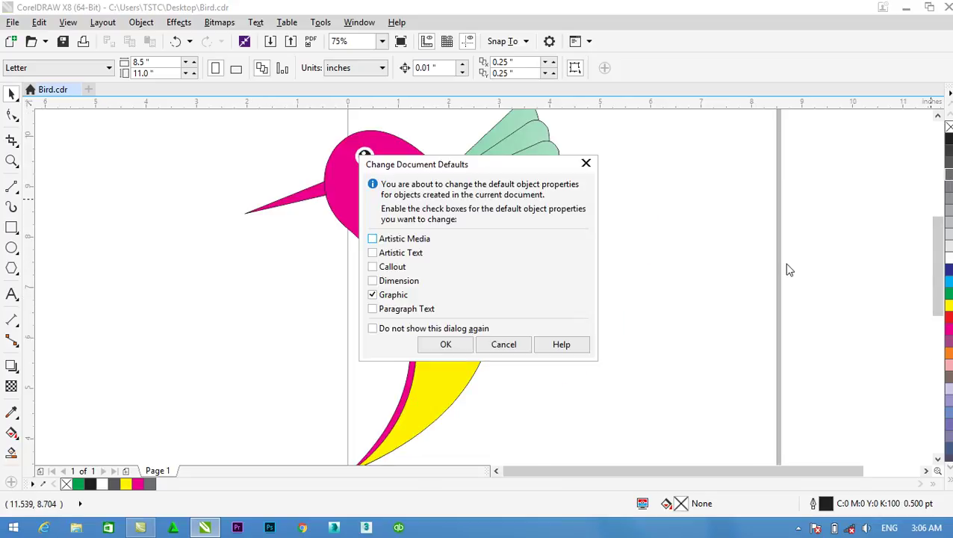
pyautogui.click(451, 344)
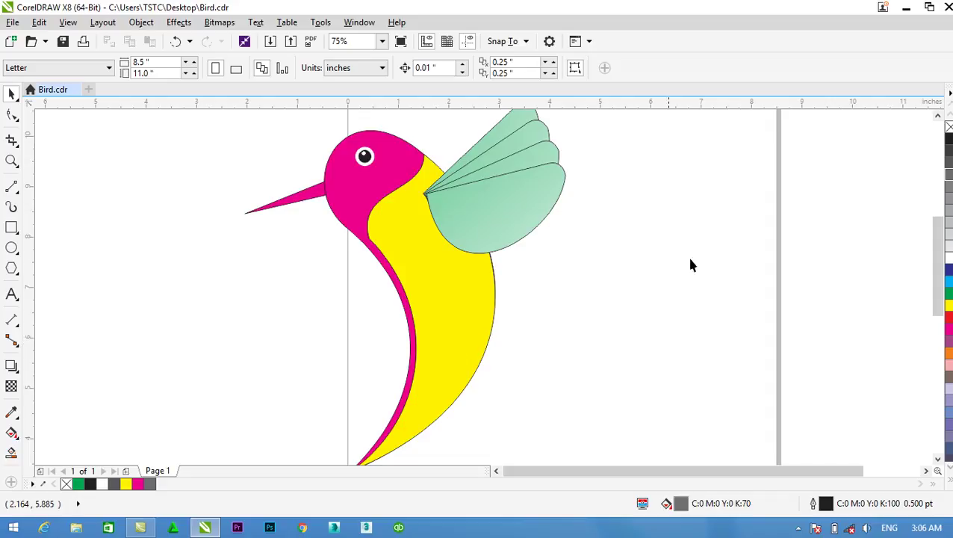
pyautogui.click(297, 200)
pyautogui.click(949, 177)
pyautogui.click(829, 187)
pyautogui.scroll(-2, 816, 183)
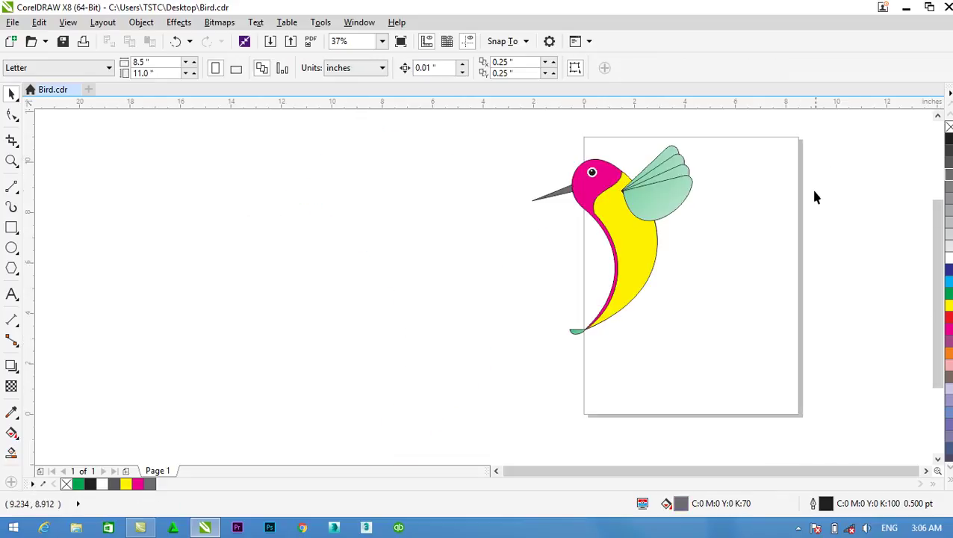
# Add the artistic text "Logo Design" in the empty area beside the bird's body
pyautogui.scroll(2, 671, 284)
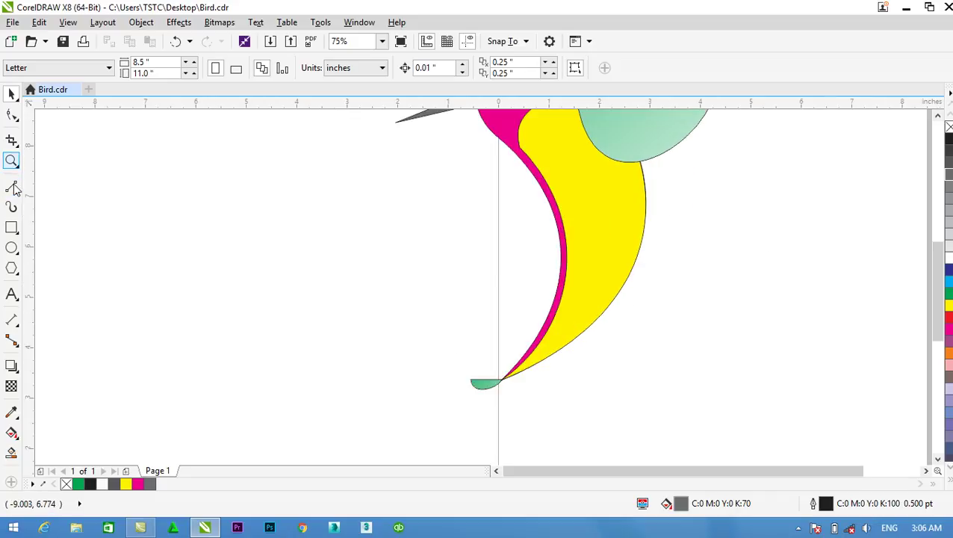
pyautogui.press('F8')
pyautogui.click(347, 298)
pyautogui.write('Logo Desg')
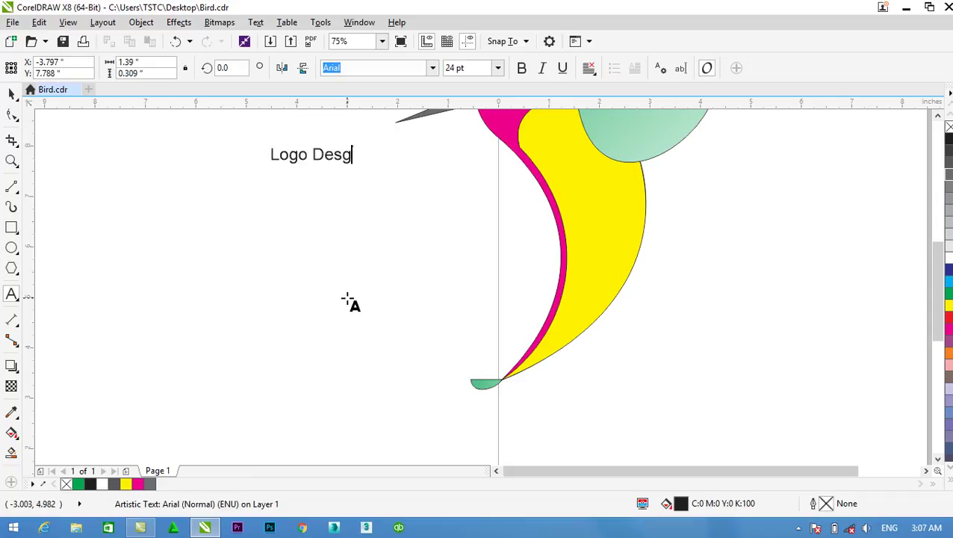
pyautogui.press('BackSpace')
pyautogui.write('ign')
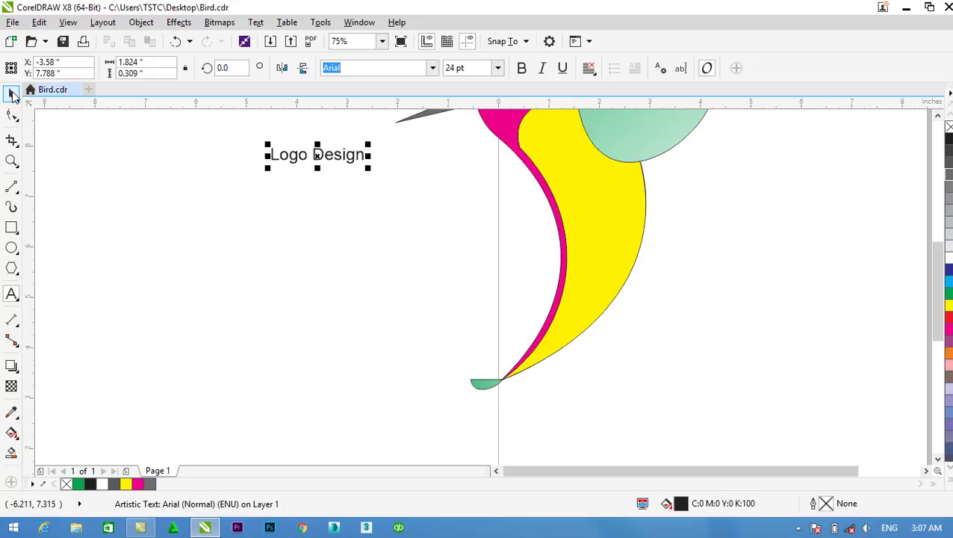
# Move the "Logo Design" text into the inner curve of the bird's body, enlarge it to about 30 pt and make it bold
pyautogui.moveTo(338, 160); pyautogui.dragTo(499, 249)
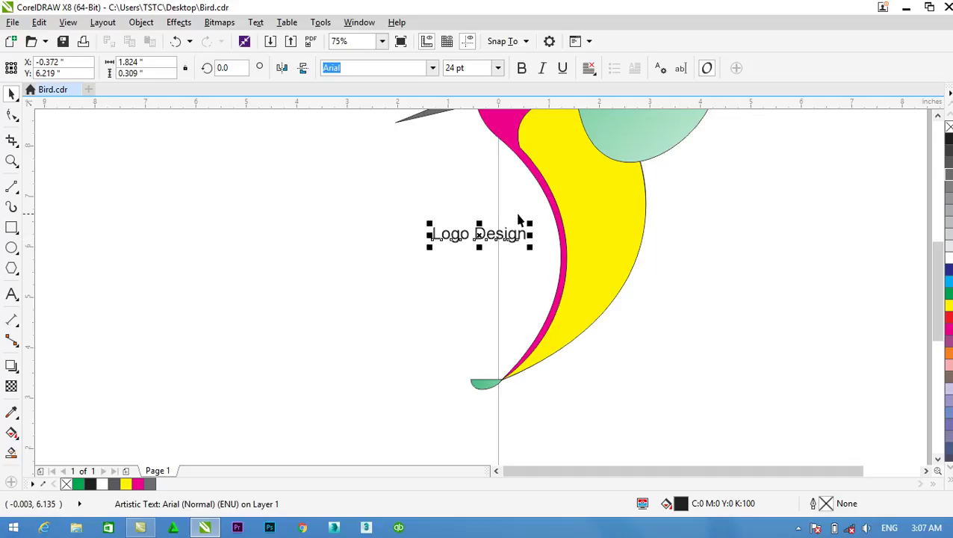
pyautogui.moveTo(532, 221); pyautogui.dragTo(554, 213)
pyautogui.click(521, 68)
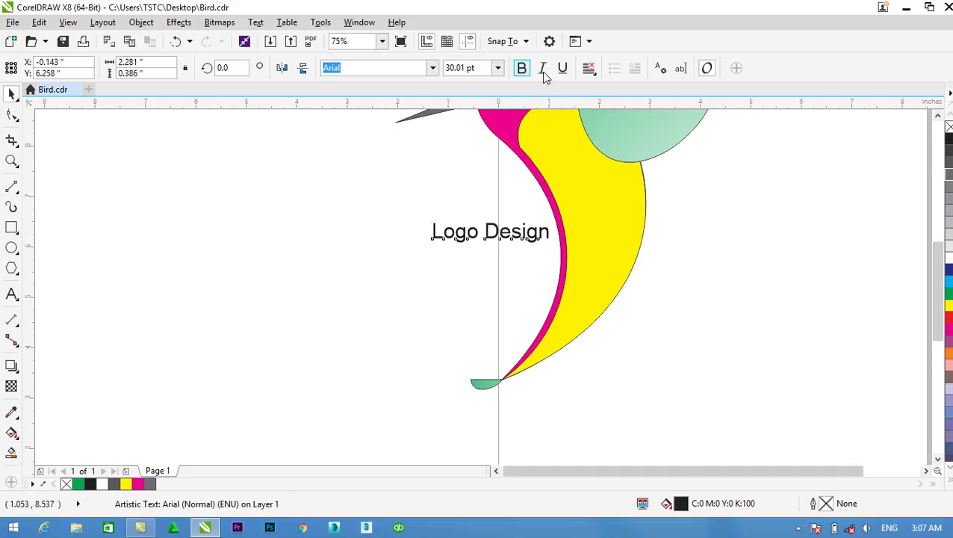
pyautogui.click(545, 72)
pyautogui.click(544, 71)
pyautogui.click(772, 230)
pyautogui.scroll(-2, 773, 224)
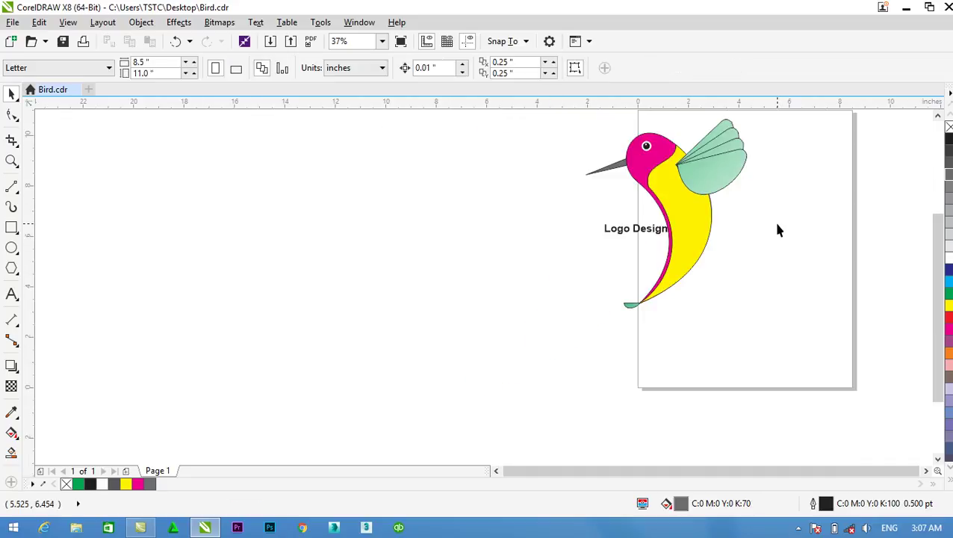
pyautogui.click(629, 234)
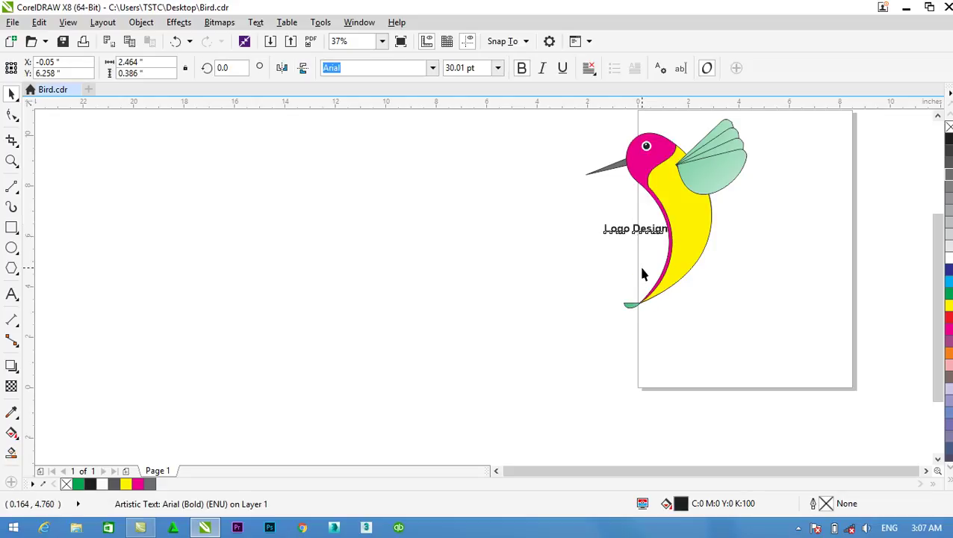
pyautogui.moveTo(939, 274); pyautogui.dragTo(919, 243)
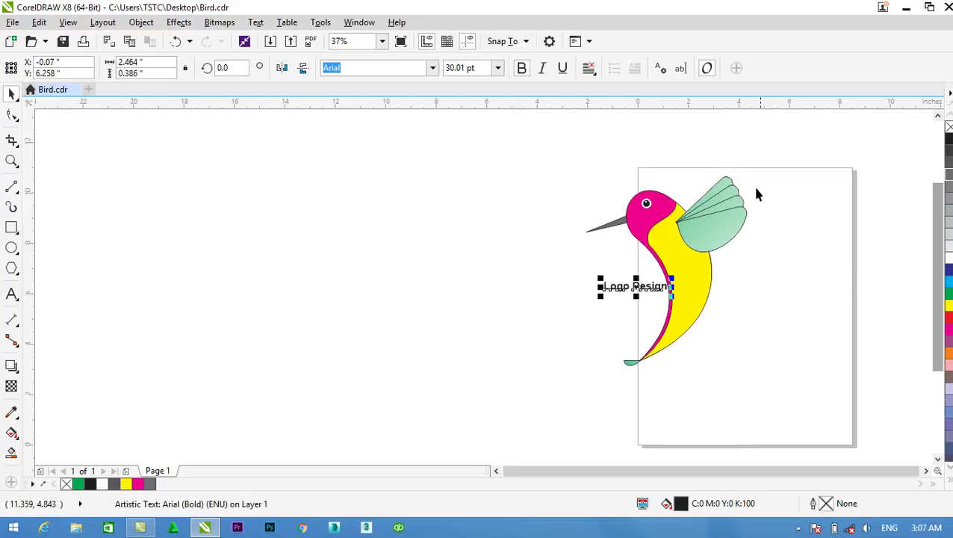
# Adjust the fountain fills of two wing feathers by moving one gradient's end point and the other's start point farther outward
pyautogui.scroll(2, 798, 191)
pyautogui.scroll(1, 802, 194)
pyautogui.click(510, 143)
pyautogui.keyDown('shift'); pyautogui.click(532, 213); pyautogui.keyUp('shift')
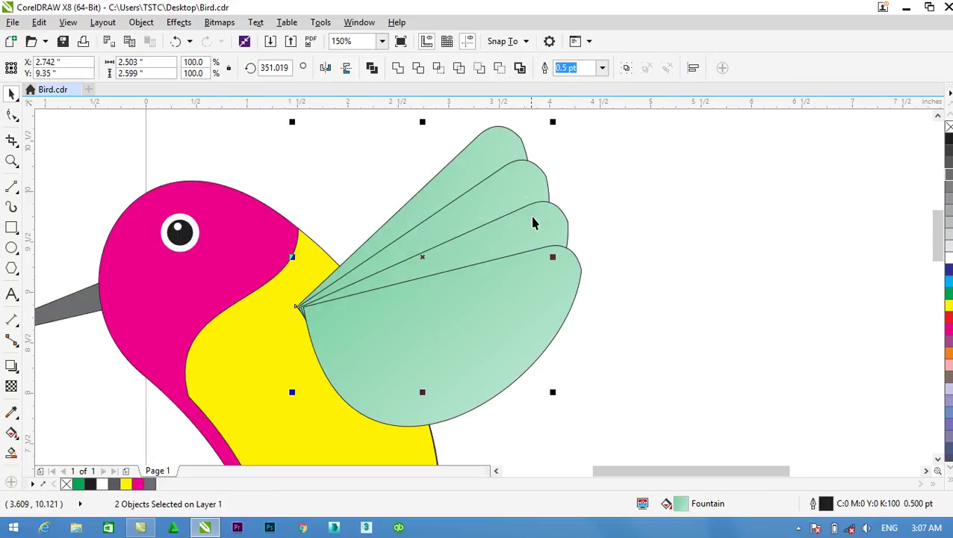
pyautogui.click(534, 222)
pyautogui.keyDown('shift'); pyautogui.click(543, 284); pyautogui.keyUp('shift')
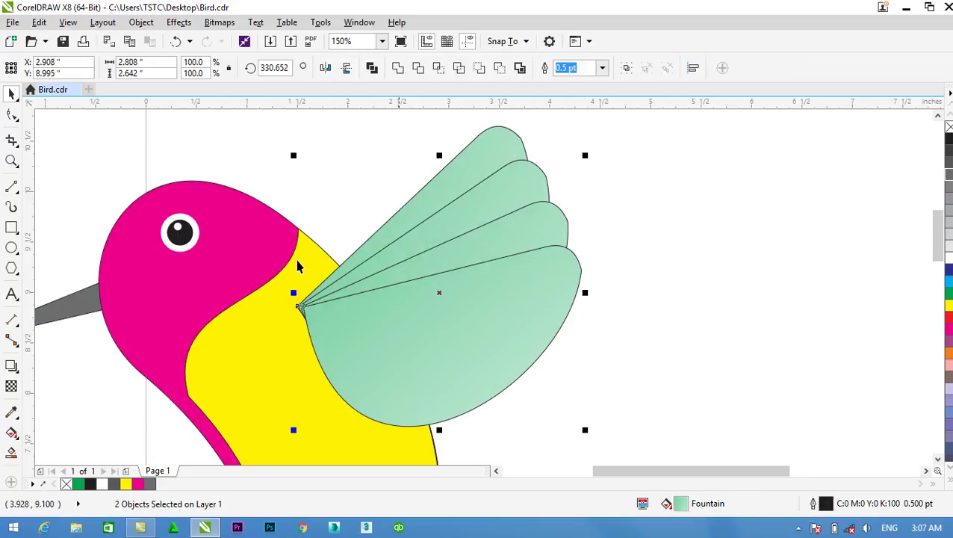
pyautogui.click(11, 433)
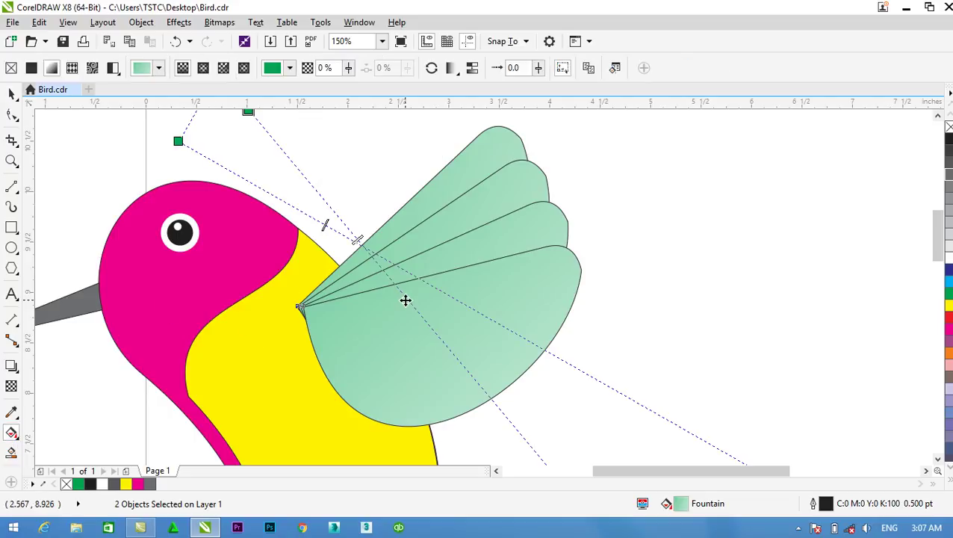
pyautogui.scroll(-1, 406, 300)
pyautogui.moveTo(585, 389); pyautogui.dragTo(719, 392)
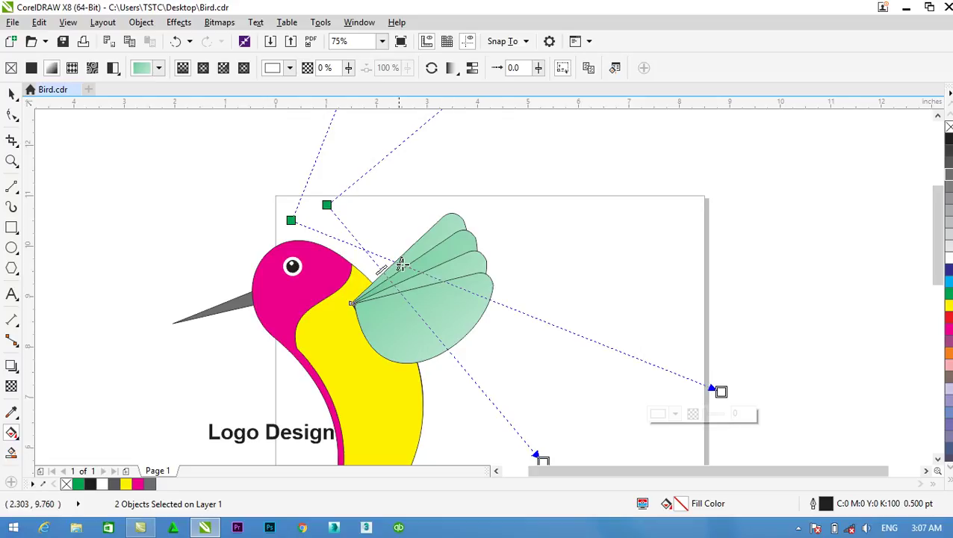
pyautogui.moveTo(327, 204); pyautogui.dragTo(299, 186)
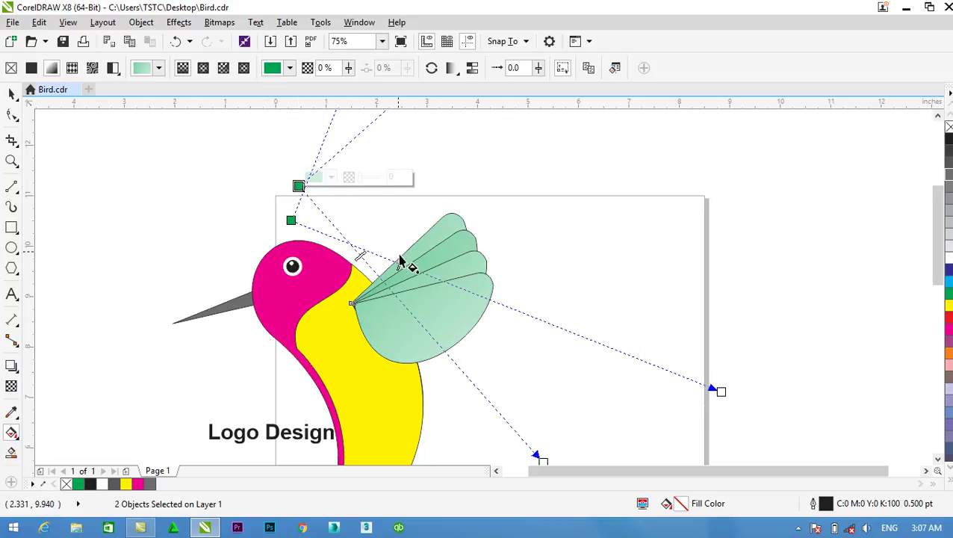
pyautogui.click(379, 246)
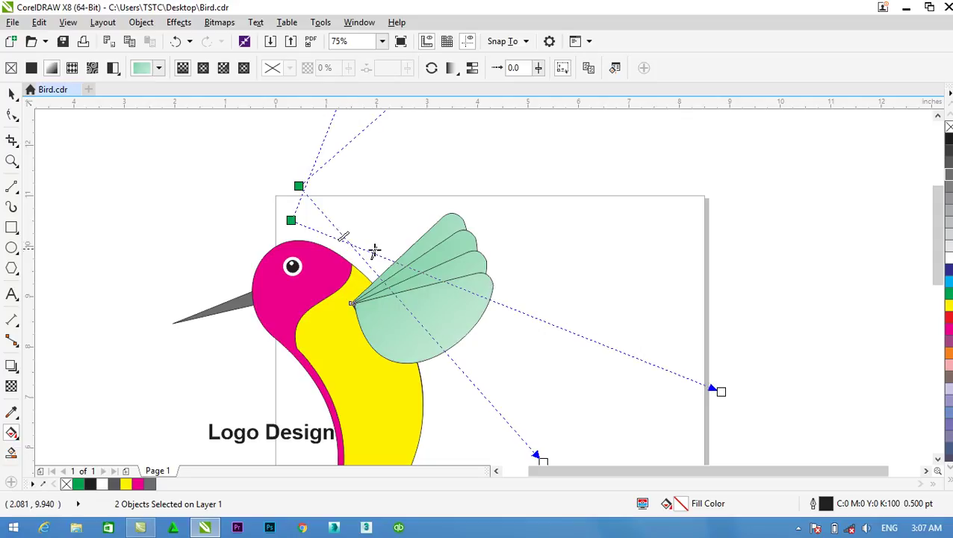
pyautogui.scroll(-1, 472, 273)
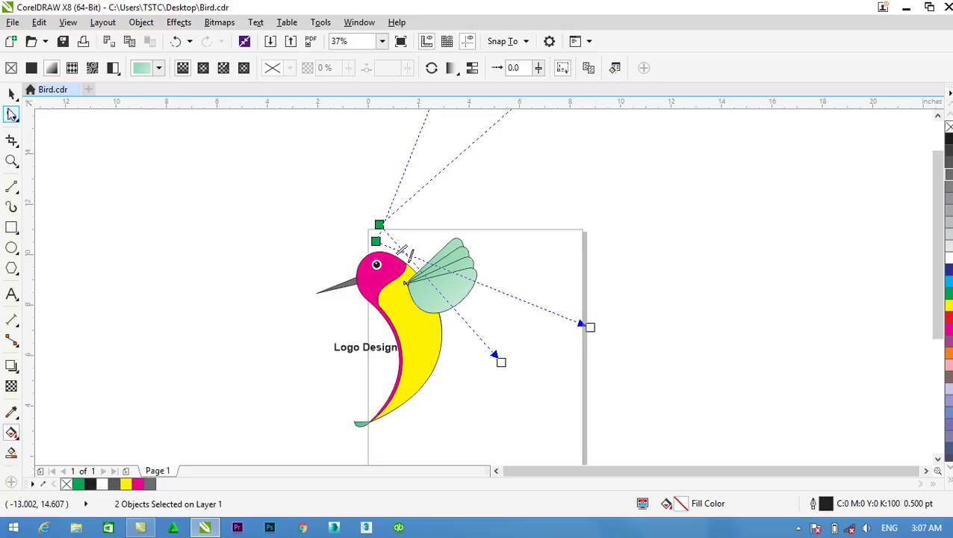
pyautogui.click(11, 93)
pyautogui.click(154, 176)
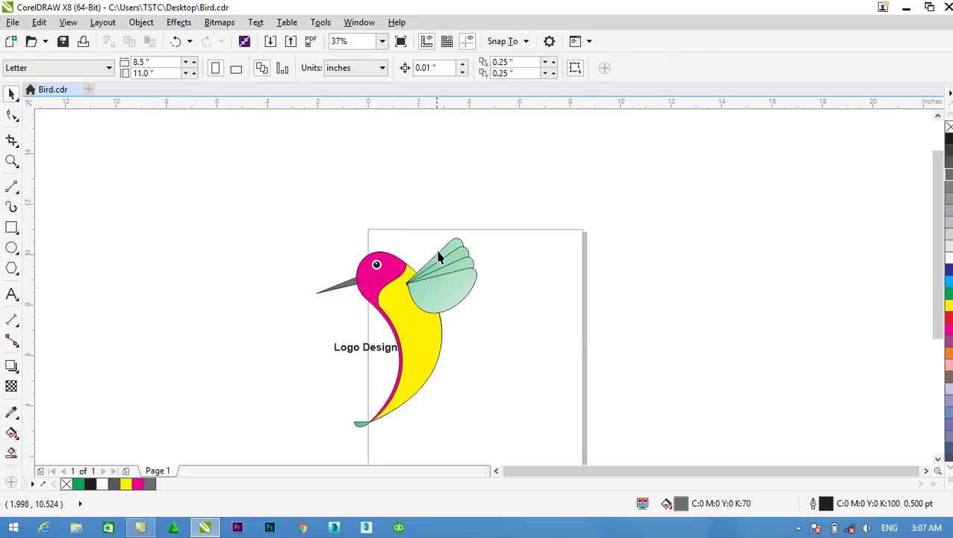
# Group all the bird's parts together with the "Logo Design" text
pyautogui.scroll(1, 440, 258)
pyautogui.scroll(-2, 443, 290)
pyautogui.scroll(2, 318, 322)
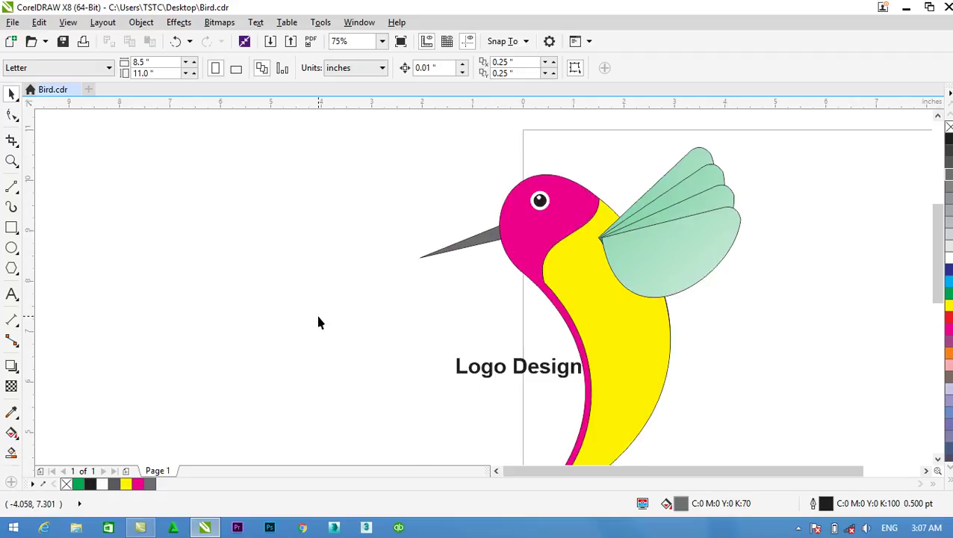
pyautogui.scroll(-1, 329, 322)
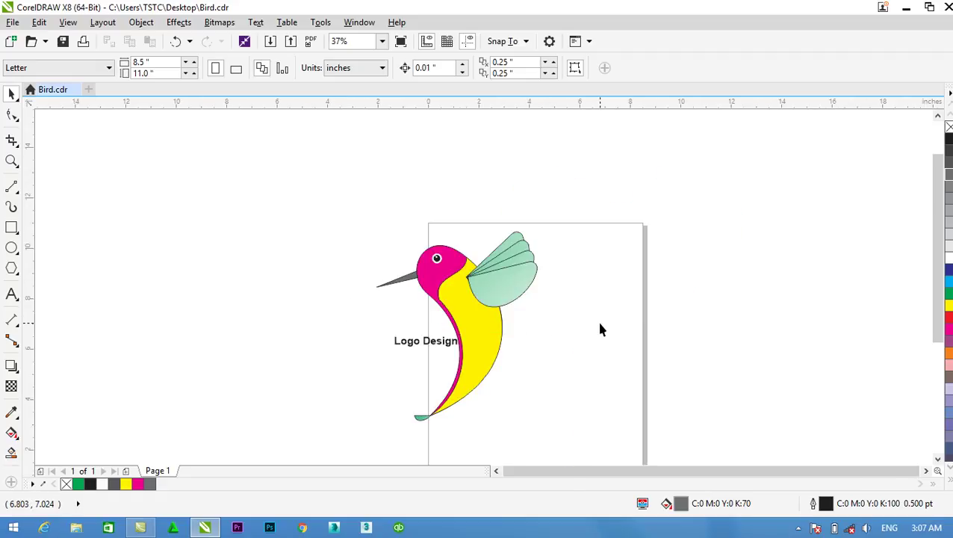
pyautogui.moveTo(607, 199); pyautogui.dragTo(354, 446)
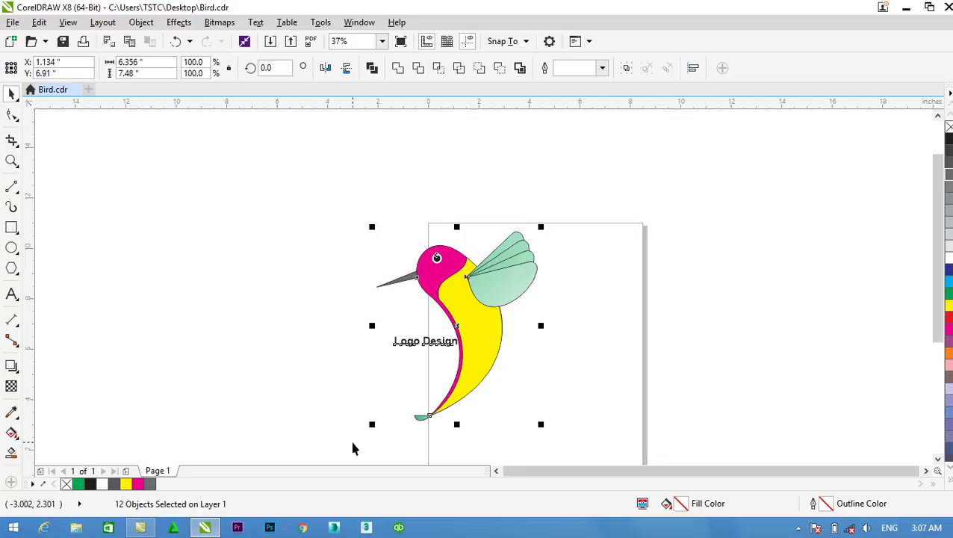
pyautogui.rightClick(441, 298)
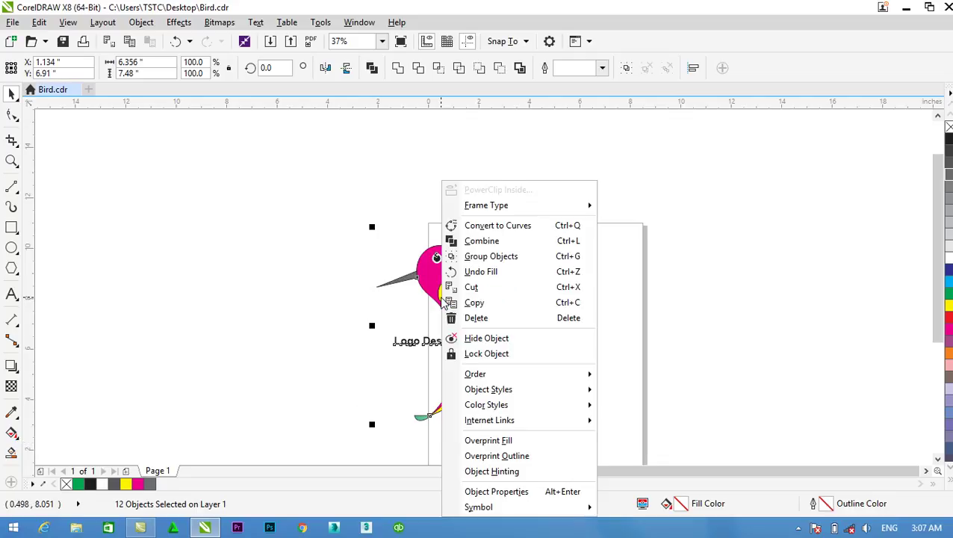
pyautogui.click(490, 257)
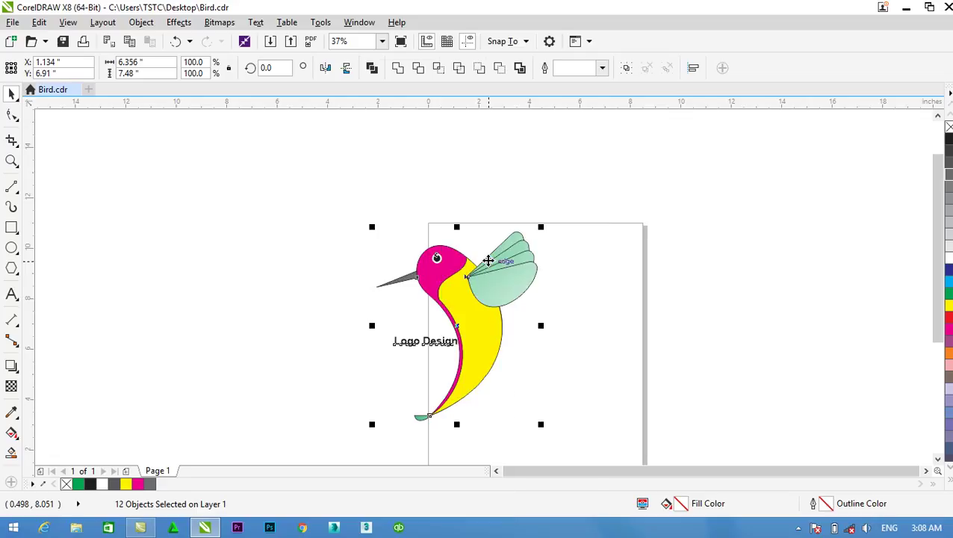
# Move the grouped bird logo onto the middle of the page
pyautogui.click(760, 336)
pyautogui.moveTo(930, 291); pyautogui.dragTo(946, 356)
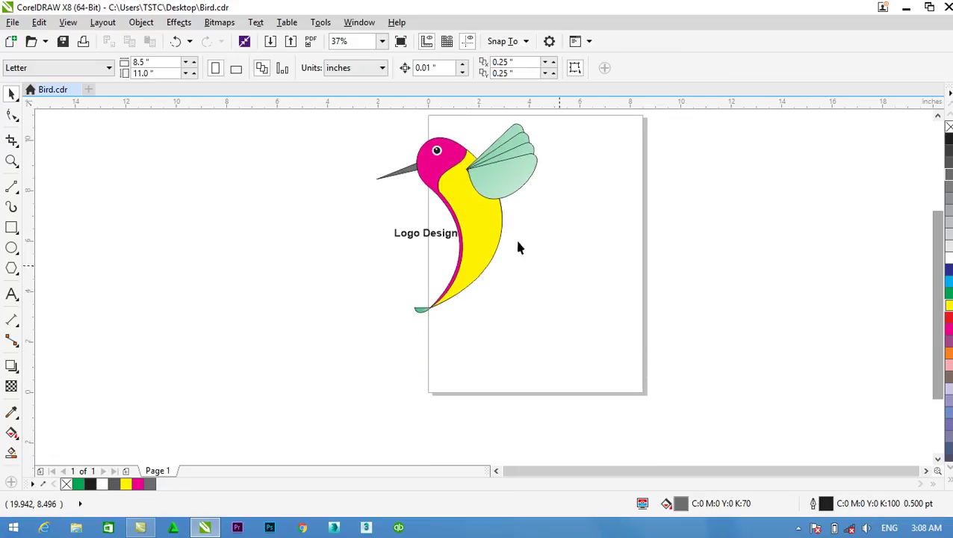
pyautogui.moveTo(479, 217); pyautogui.dragTo(559, 251)
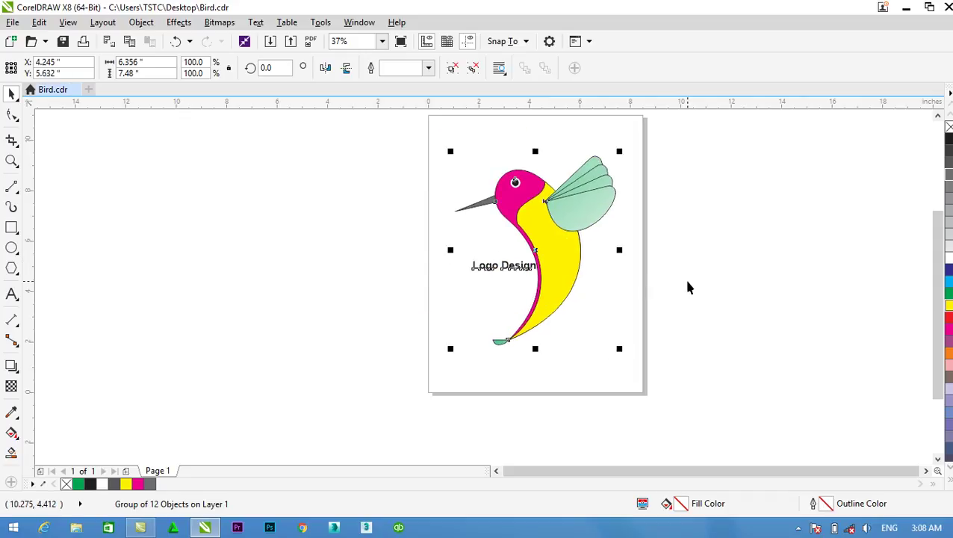
pyautogui.click(687, 288)
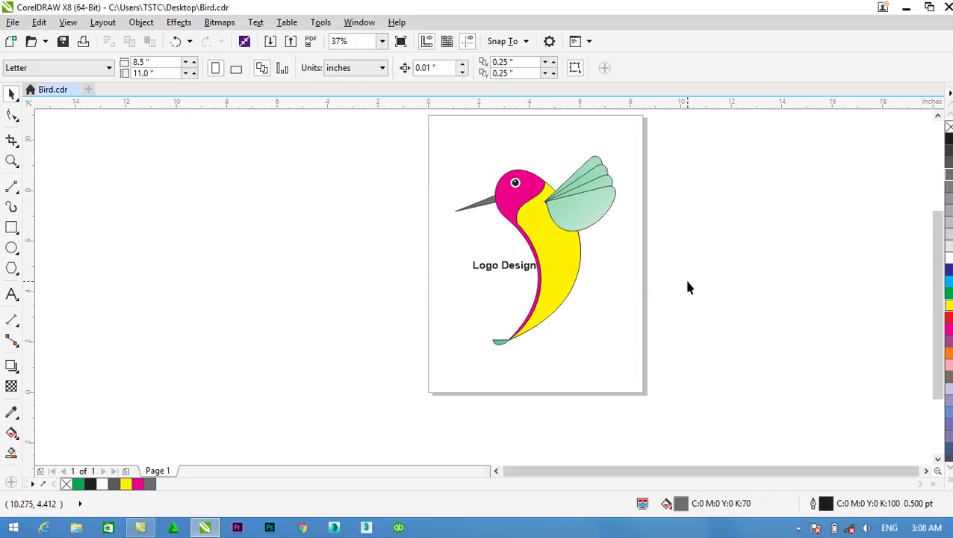
# Start an import and browse on drive E to All Tra, Premiere Videos, Photos for 3Ds Max, Clouds
pyautogui.rightClick(94, 193)
pyautogui.press('Escape')
pyautogui.hotkey('ctrl', 'i')
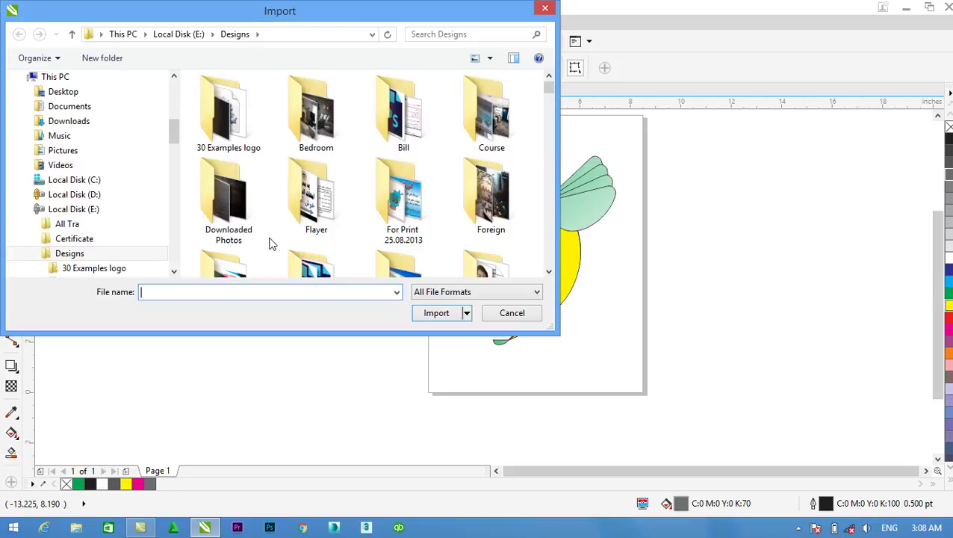
pyautogui.click(75, 210)
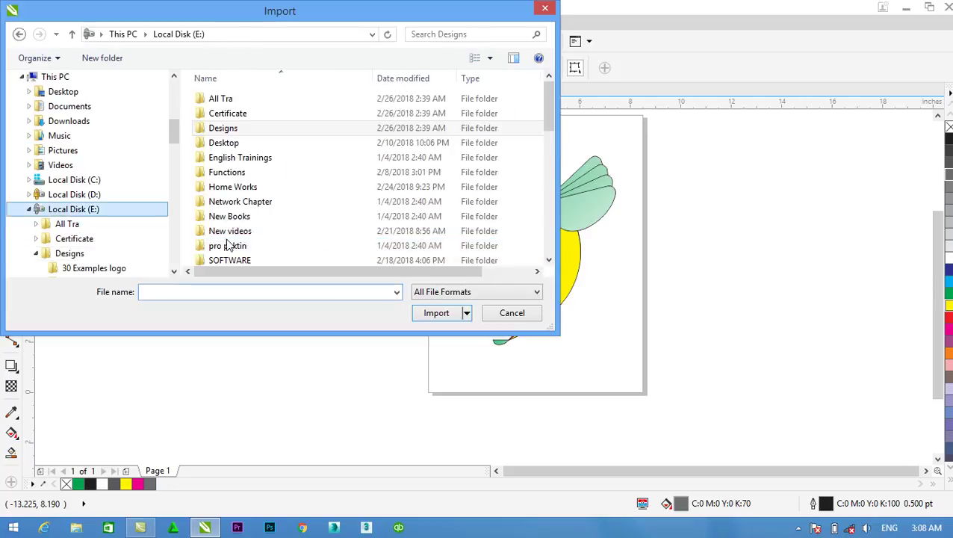
pyautogui.moveTo(550, 101)
pyautogui.mouseDown()
pyautogui.moveTo(556, 168)
pyautogui.moveTo(555, 88)
pyautogui.mouseUp()
pyautogui.doubleClick(217, 98)
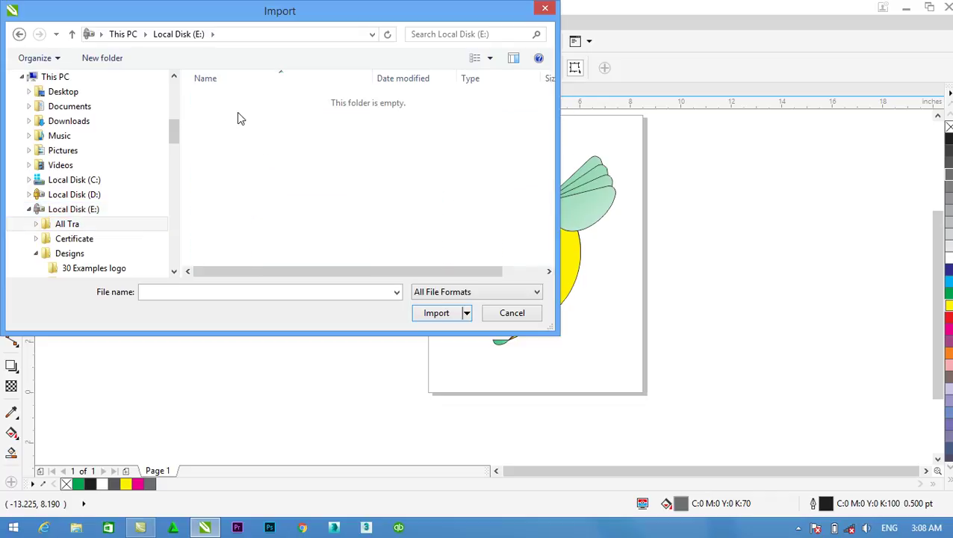
pyautogui.doubleClick(270, 258)
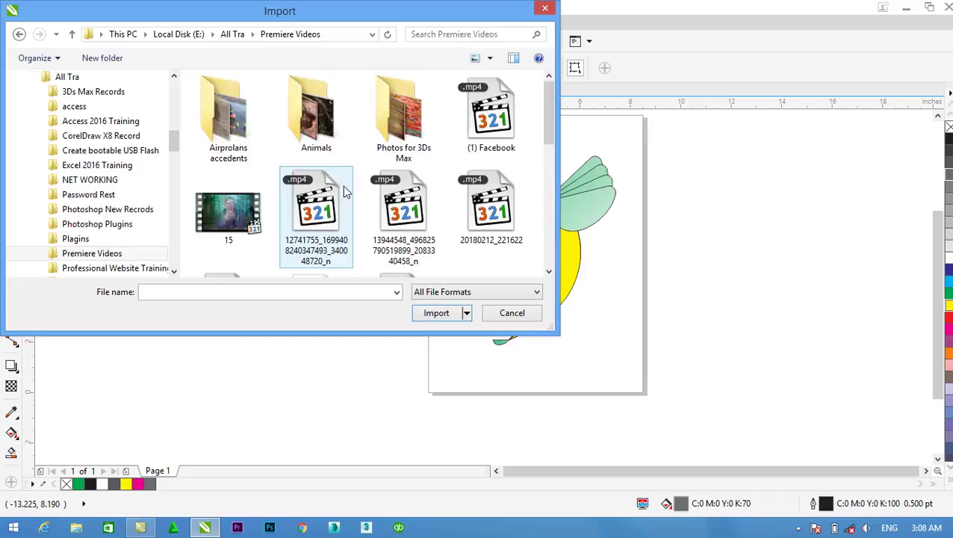
pyautogui.doubleClick(409, 153)
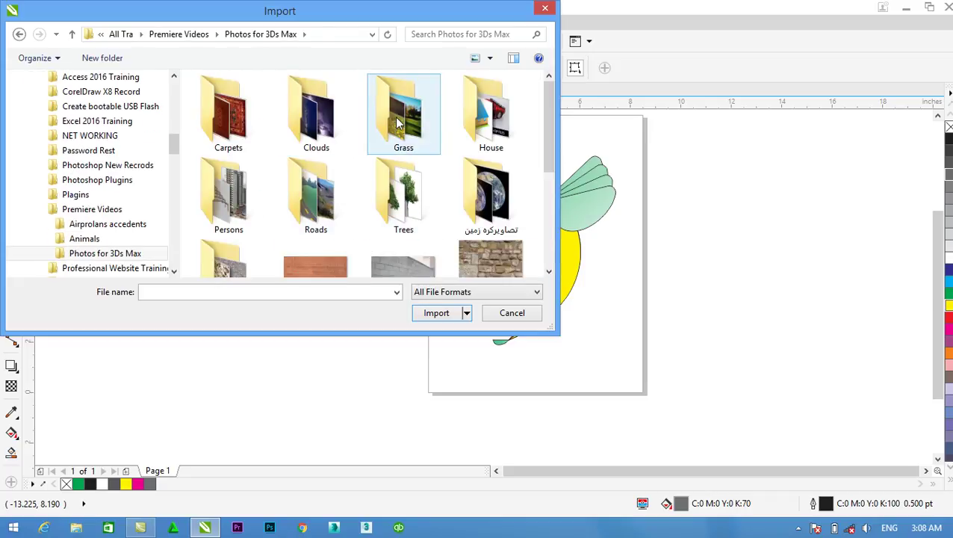
pyautogui.click(319, 142)
pyautogui.doubleClick(320, 142)
# Import cloud pictures 1 and 5 and place them in the empty area beside the page
pyautogui.click(286, 180)
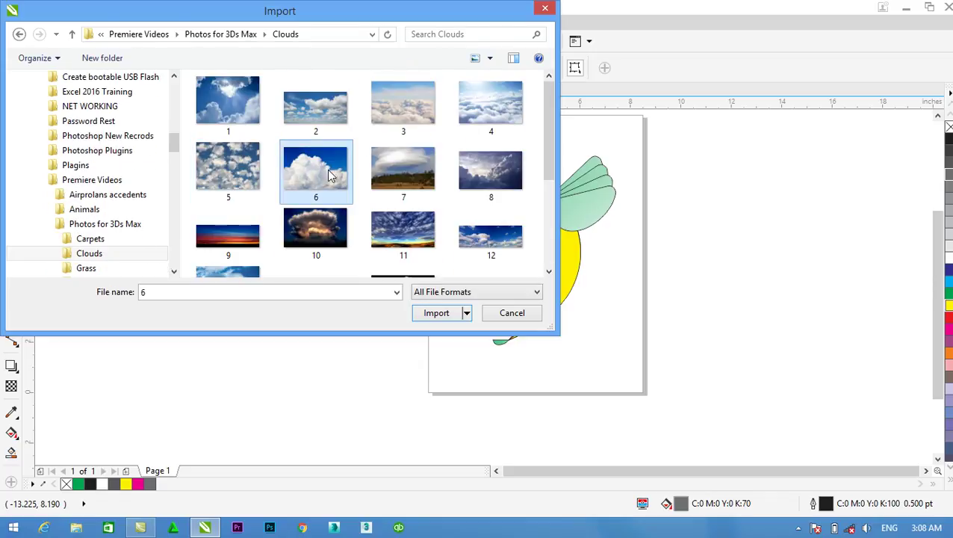
pyautogui.click(236, 148)
pyautogui.click(238, 120)
pyautogui.keyDown('ctrl'); pyautogui.click(235, 161); pyautogui.keyUp('ctrl')
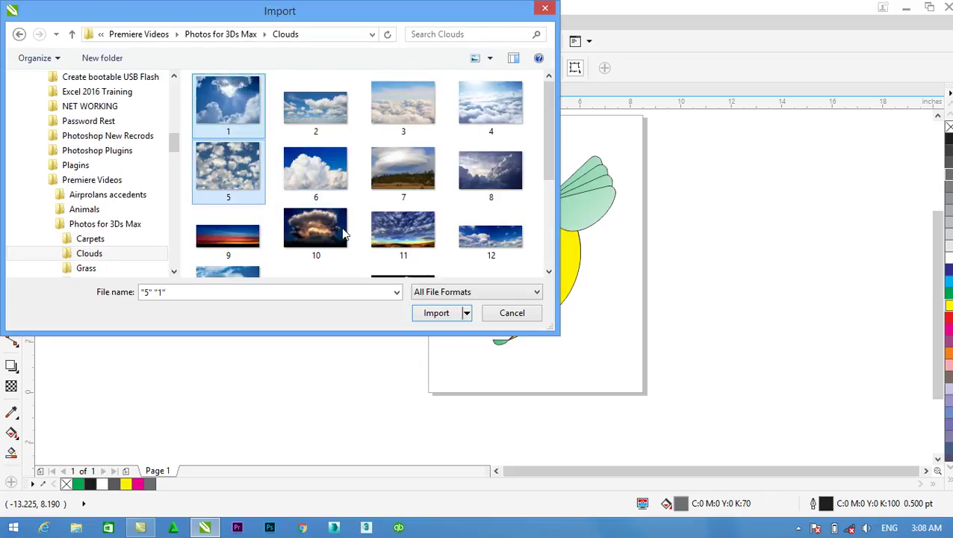
pyautogui.click(441, 313)
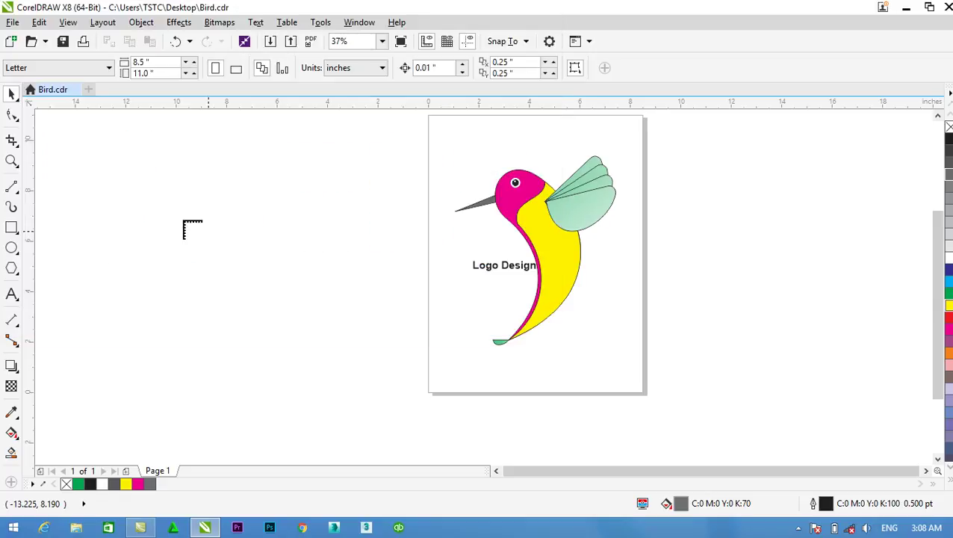
pyautogui.moveTo(138, 262); pyautogui.dragTo(267, 357)
# Move cloud picture 5 onto the page and stretch it to about 8.33 by 10.86 inches to cover the page
pyautogui.moveTo(244, 302); pyautogui.dragTo(508, 166)
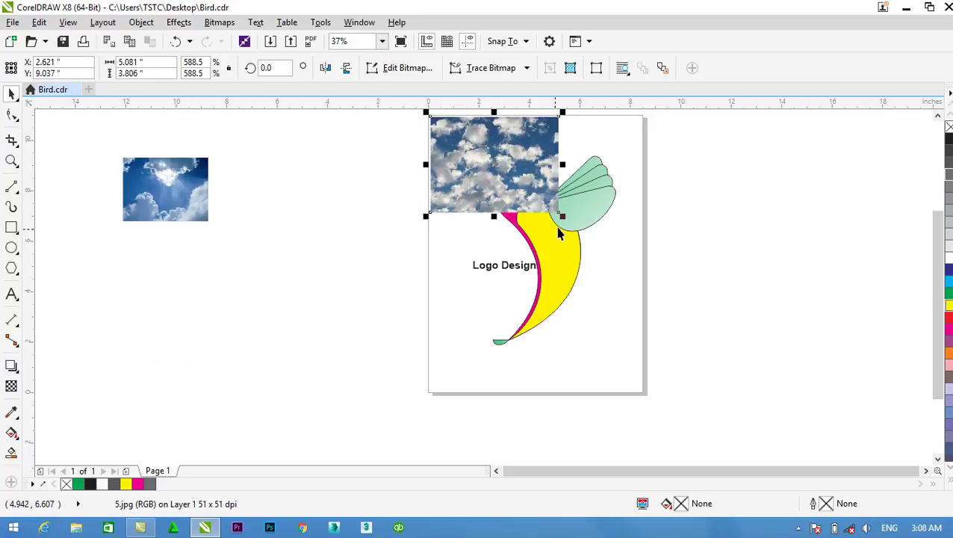
pyautogui.moveTo(563, 216); pyautogui.dragTo(647, 352)
pyautogui.moveTo(536, 277); pyautogui.dragTo(562, 395)
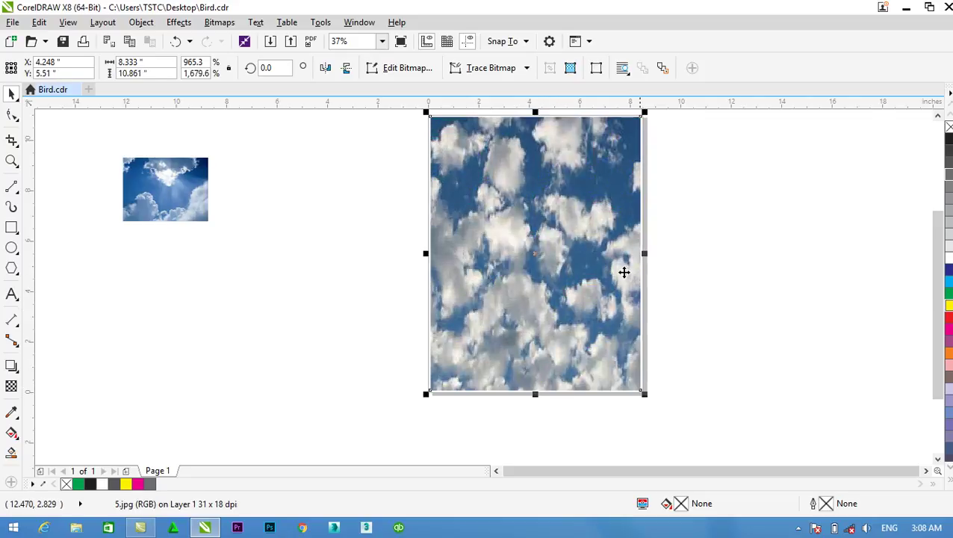
# Send the cloud picture covering the page to the back of the page, behind the bird logo
pyautogui.rightClick(580, 243)
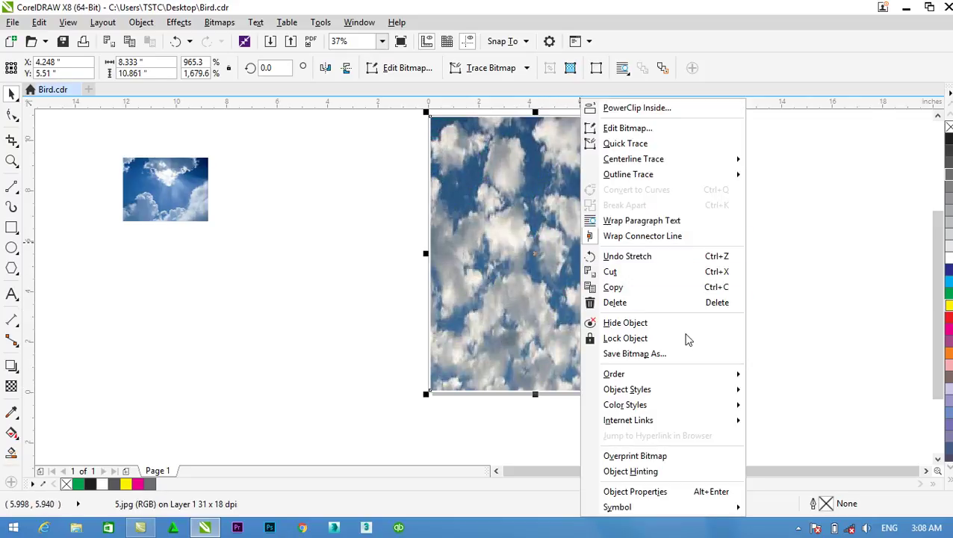
pyautogui.moveTo(721, 375)
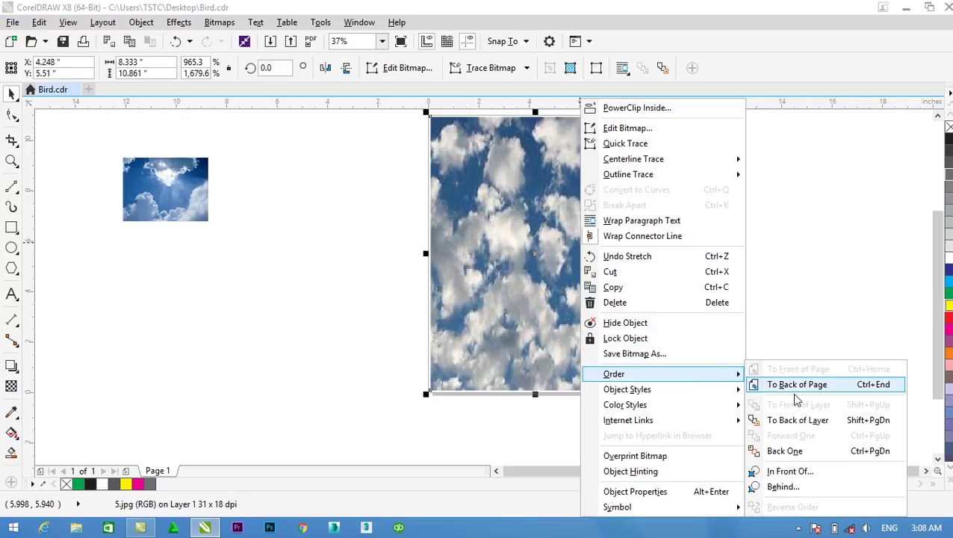
pyautogui.click(796, 451)
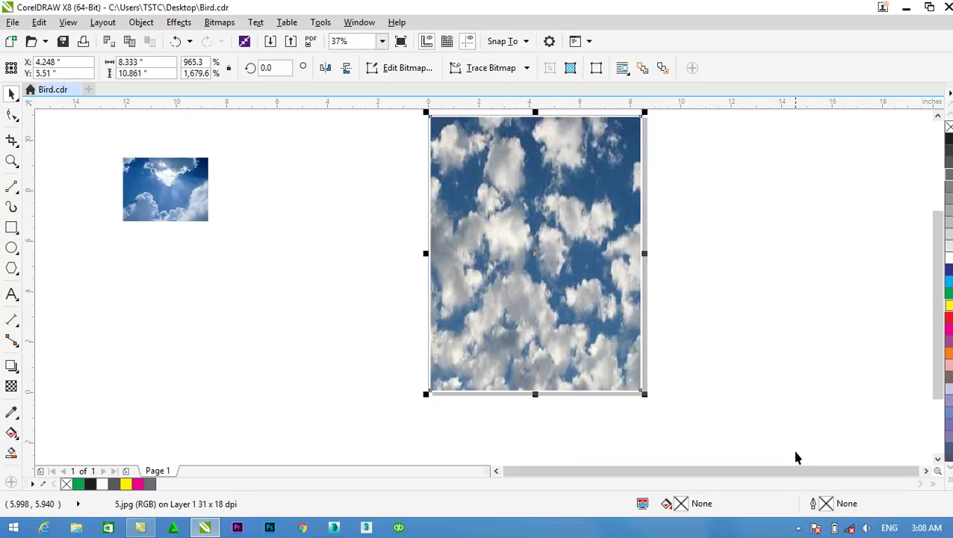
pyautogui.rightClick(596, 255)
pyautogui.moveTo(756, 376)
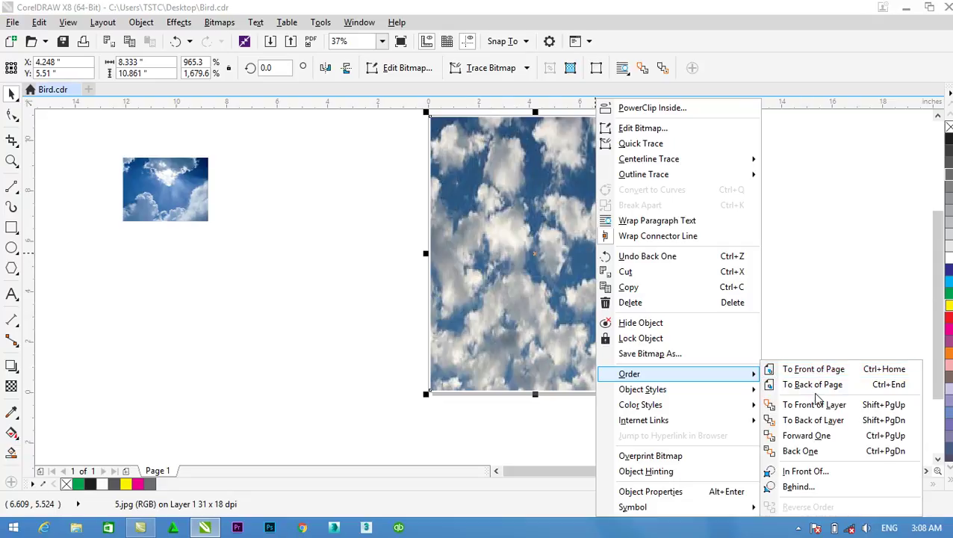
pyautogui.click(813, 385)
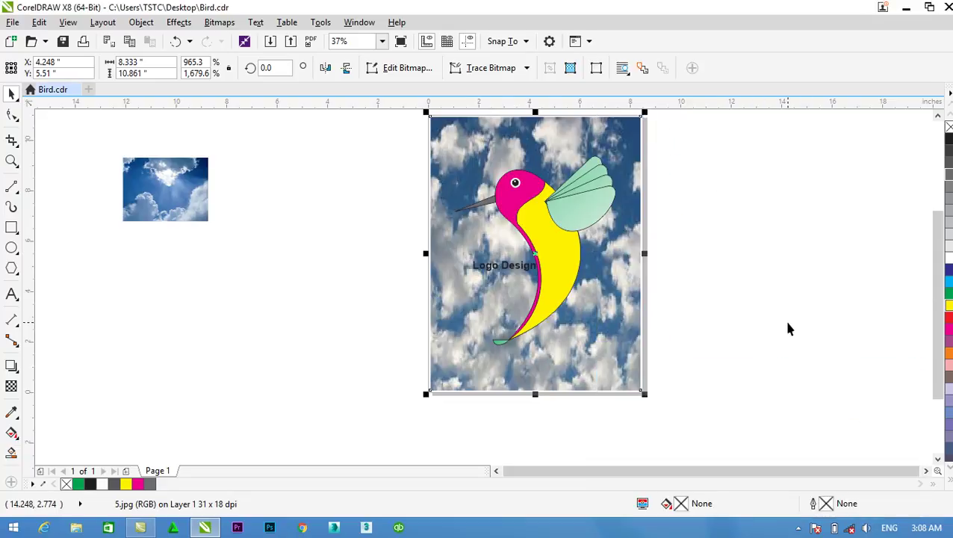
pyautogui.click(788, 324)
pyautogui.scroll(2, 674, 199)
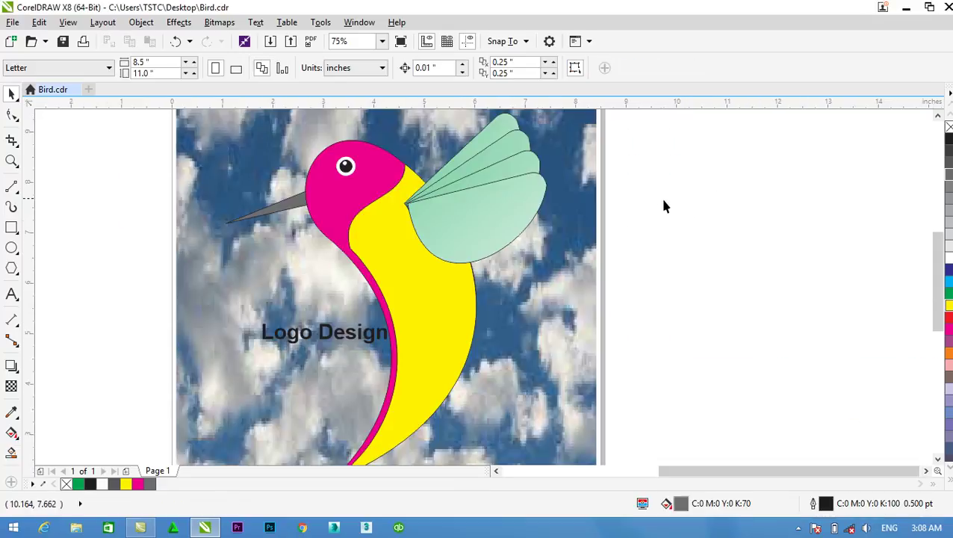
pyautogui.scroll(-2, 669, 198)
pyautogui.scroll(1, 661, 170)
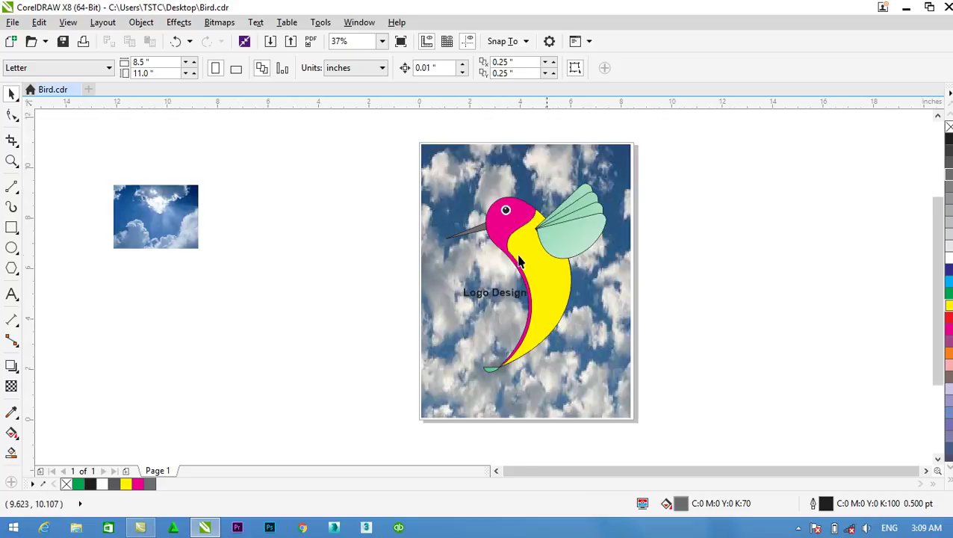
# Rotate the grouped bird logo and its text counterclockwise by about 28.4 degrees around the group's center
pyautogui.scroll(1, 520, 261)
pyautogui.click(532, 312)
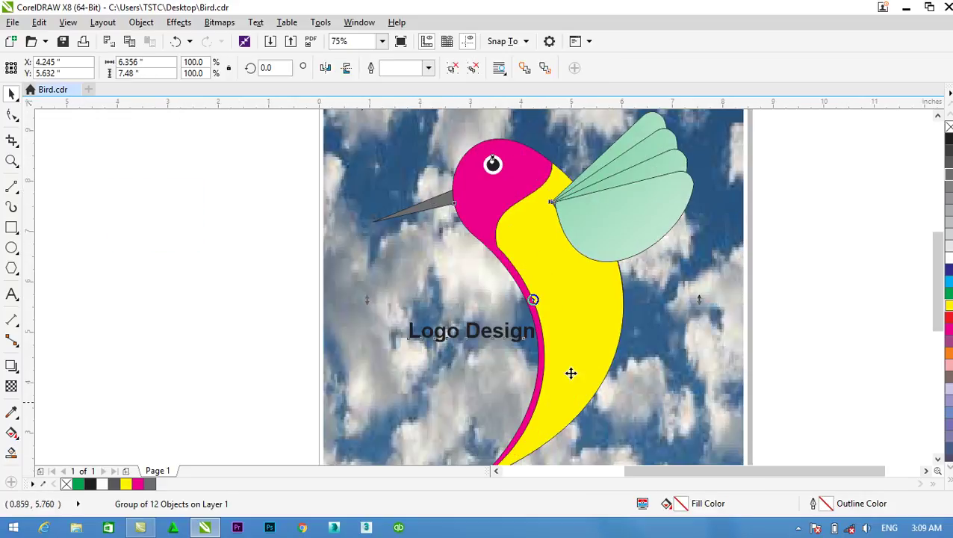
pyautogui.moveTo(701, 285); pyautogui.dragTo(670, 258)
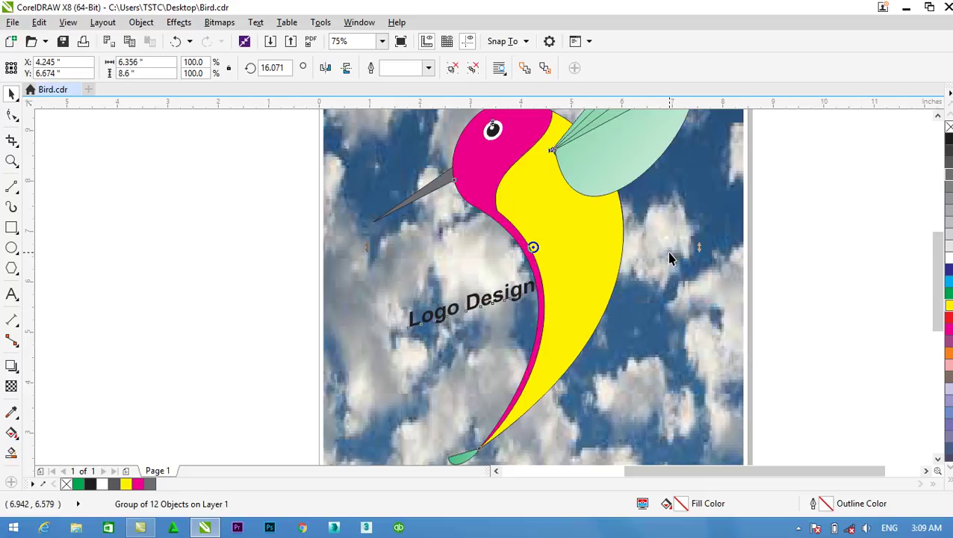
pyautogui.hotkey('ctrl', 'z')
pyautogui.scroll(-4, 671, 257)
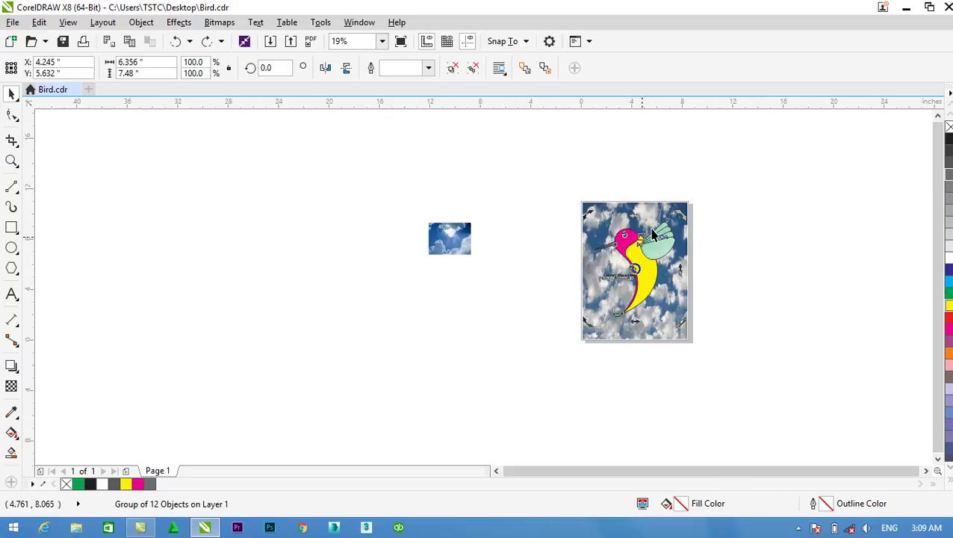
pyautogui.moveTo(684, 213); pyautogui.dragTo(651, 197)
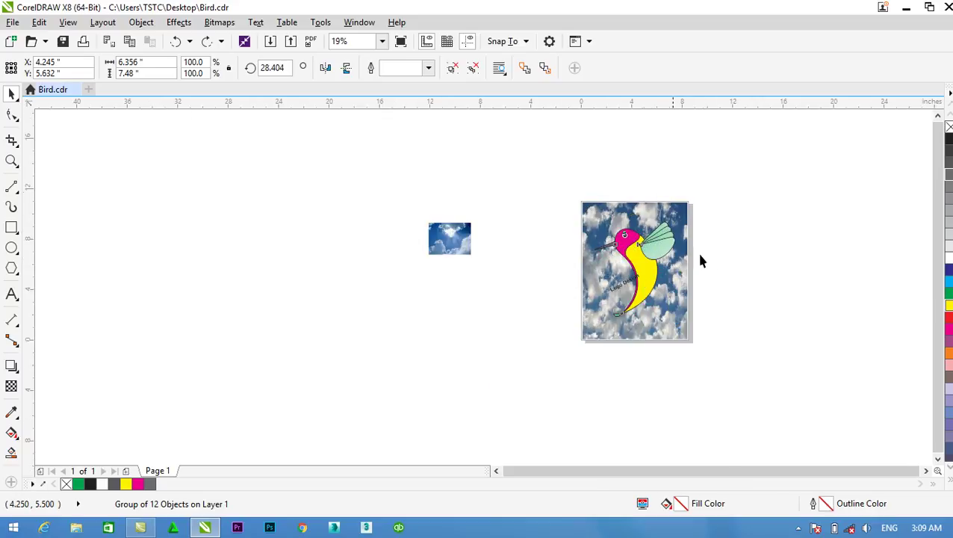
pyautogui.click(712, 306)
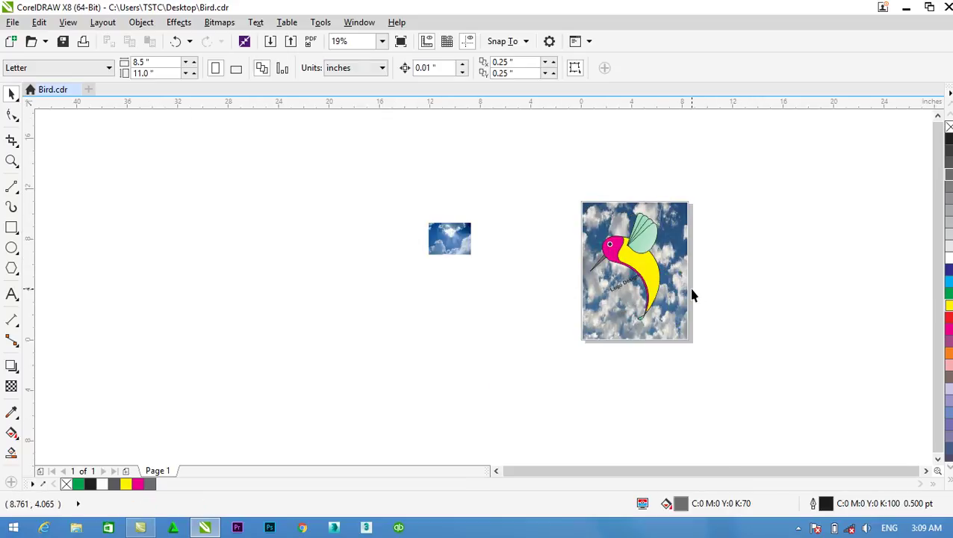
# Widen the background cloud picture to about 10.1 inches and shift it so it overhangs both sides of the page
pyautogui.scroll(2, 672, 290)
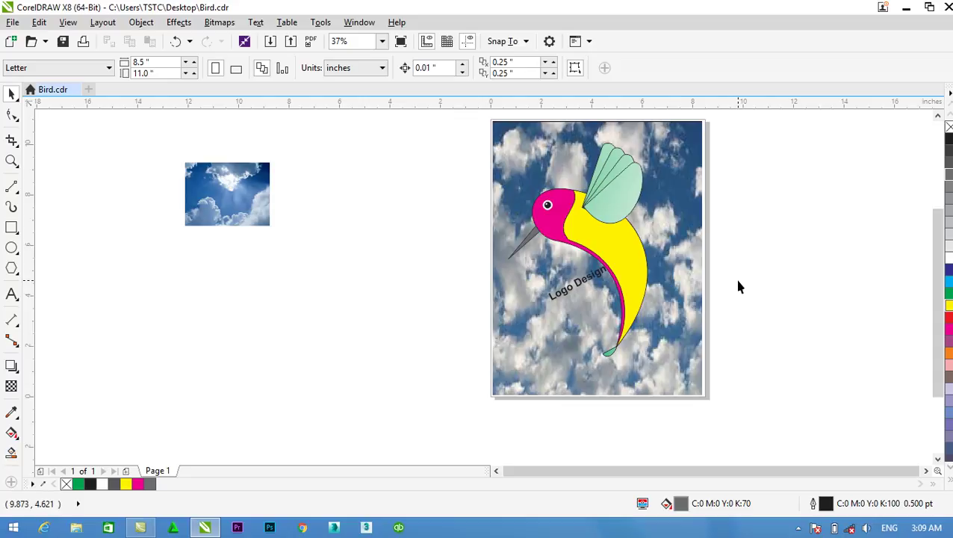
pyautogui.scroll(-2, 716, 262)
pyautogui.scroll(4, 721, 228)
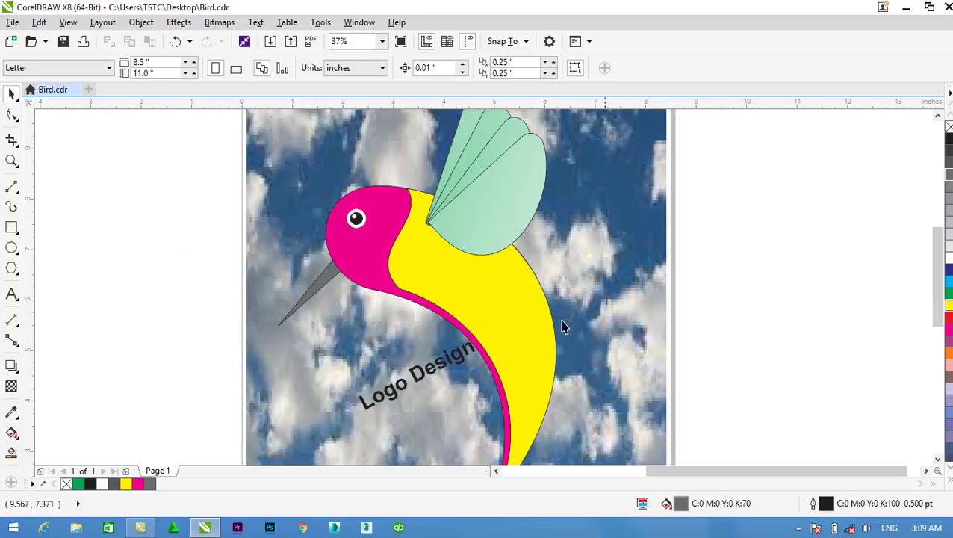
pyautogui.scroll(-2, 545, 326)
pyautogui.click(577, 321)
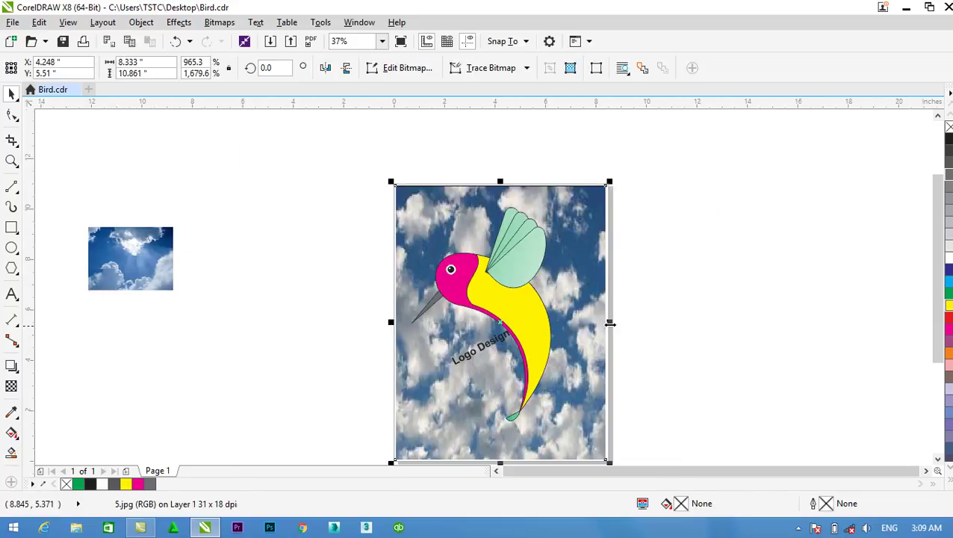
pyautogui.moveTo(645, 323); pyautogui.dragTo(642, 323)
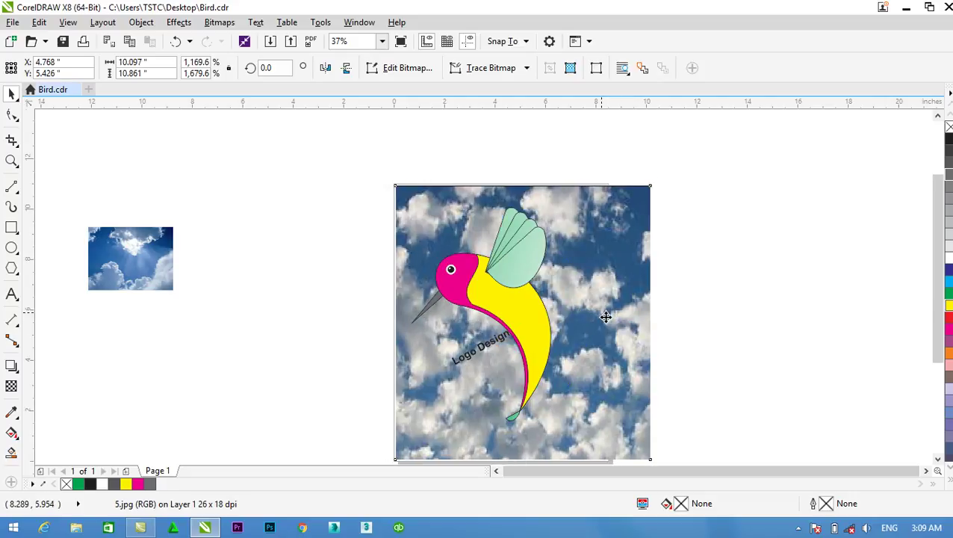
pyautogui.click(723, 344)
# Examine the rotated bird logo over the cloud background, from its tail up to its head and wings
pyautogui.scroll(-2, 721, 346)
pyautogui.scroll(2, 747, 357)
pyautogui.scroll(-2, 677, 401)
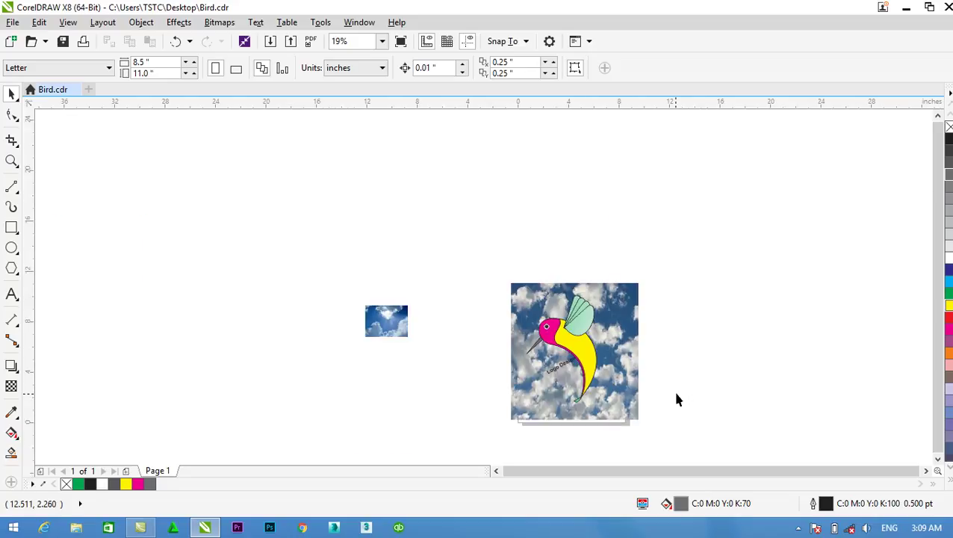
pyautogui.scroll(2, 670, 424)
pyautogui.scroll(2, 634, 411)
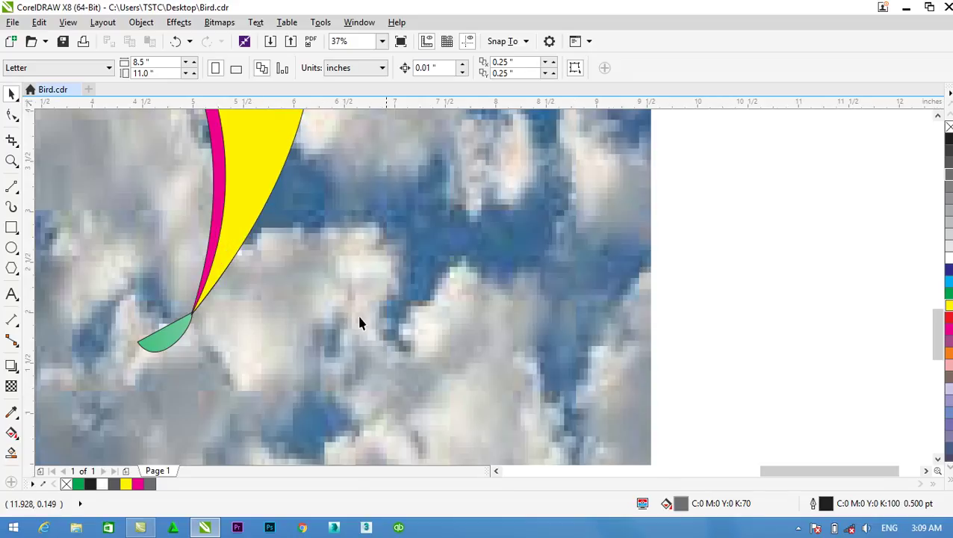
pyautogui.scroll(-1, 187, 244)
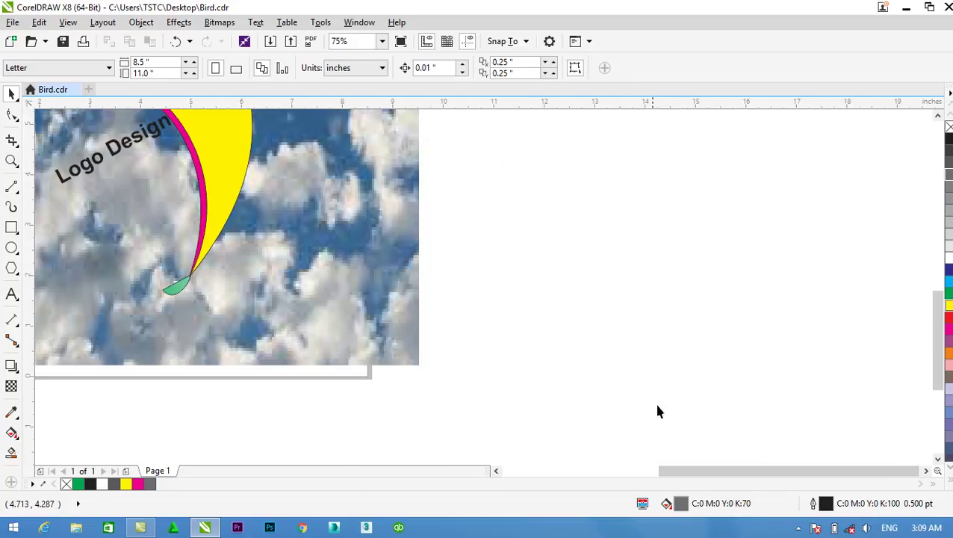
pyautogui.moveTo(677, 473); pyautogui.dragTo(623, 475)
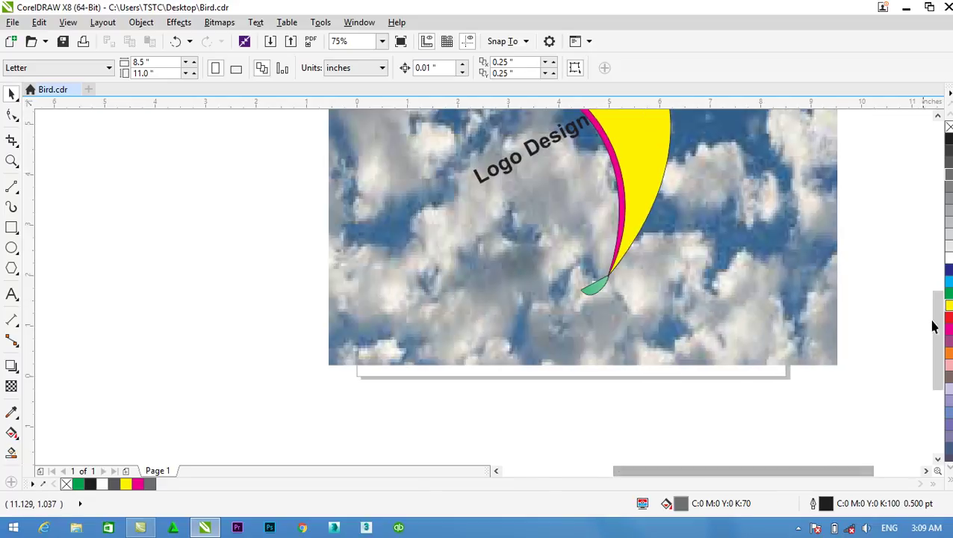
pyautogui.moveTo(943, 317); pyautogui.dragTo(919, 240)
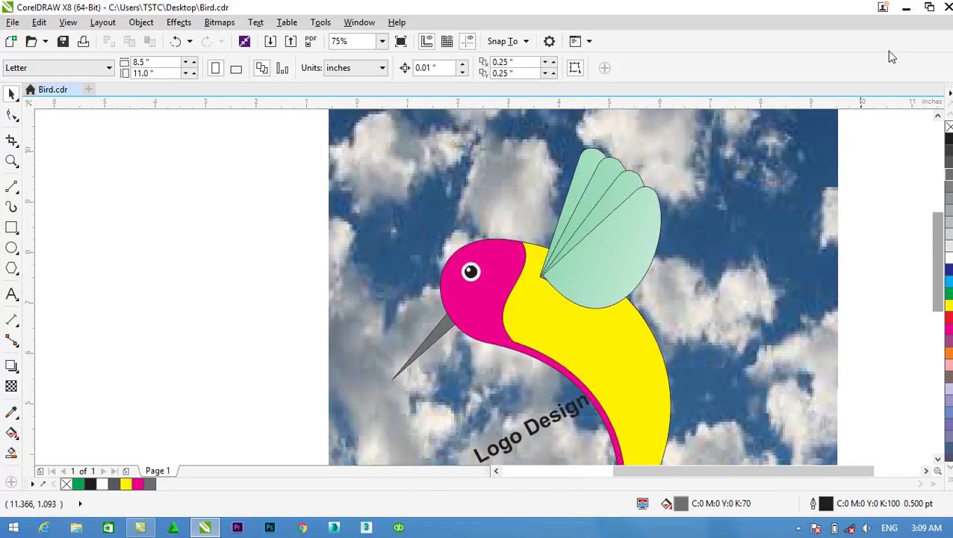